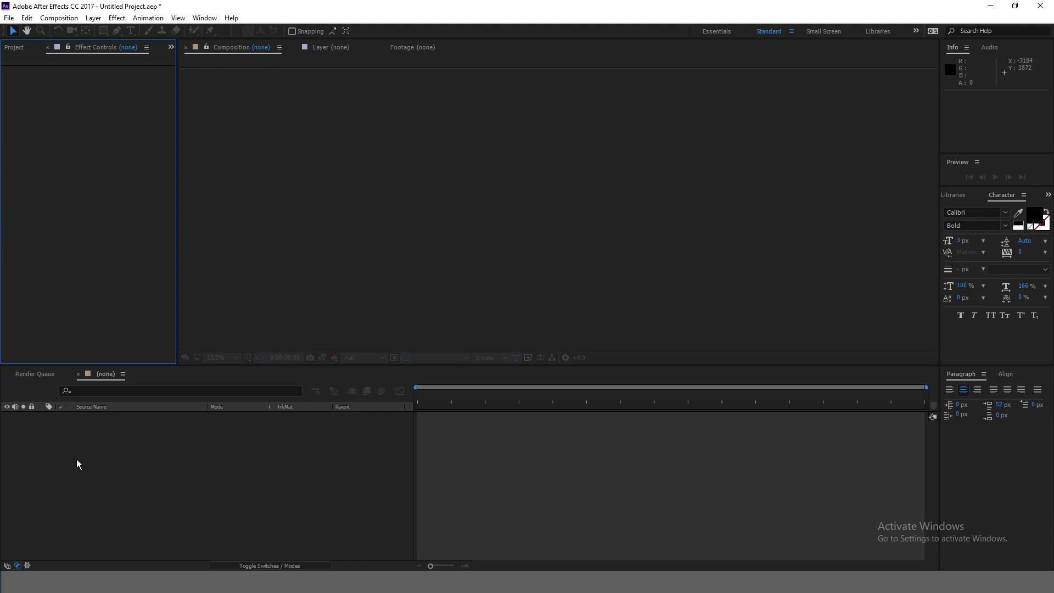
pyautogui.click(131, 465)
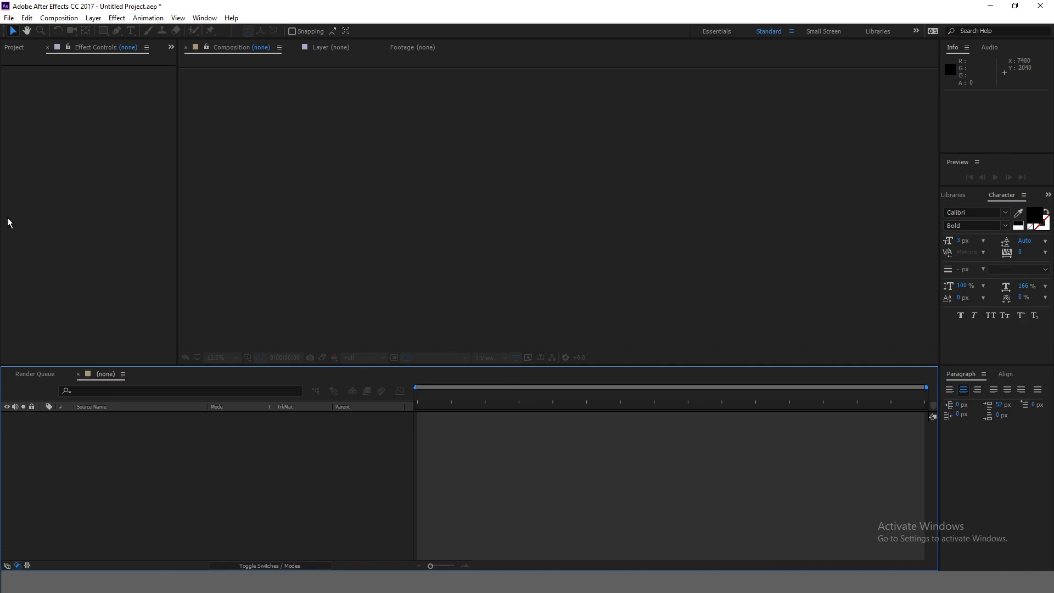
pyautogui.click(67, 148)
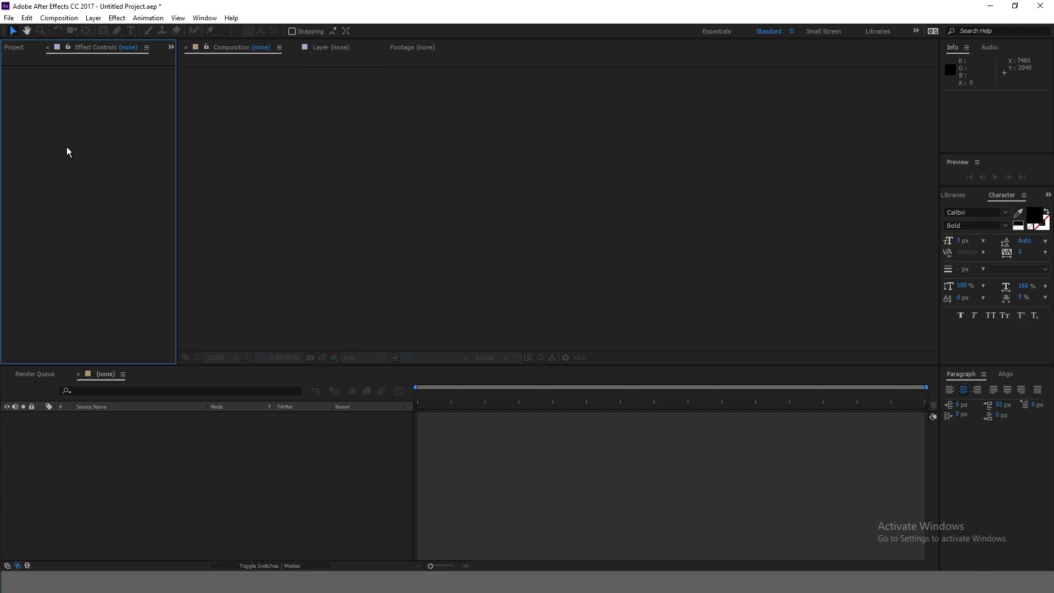
pyautogui.hotkey('ctrl', 'n')
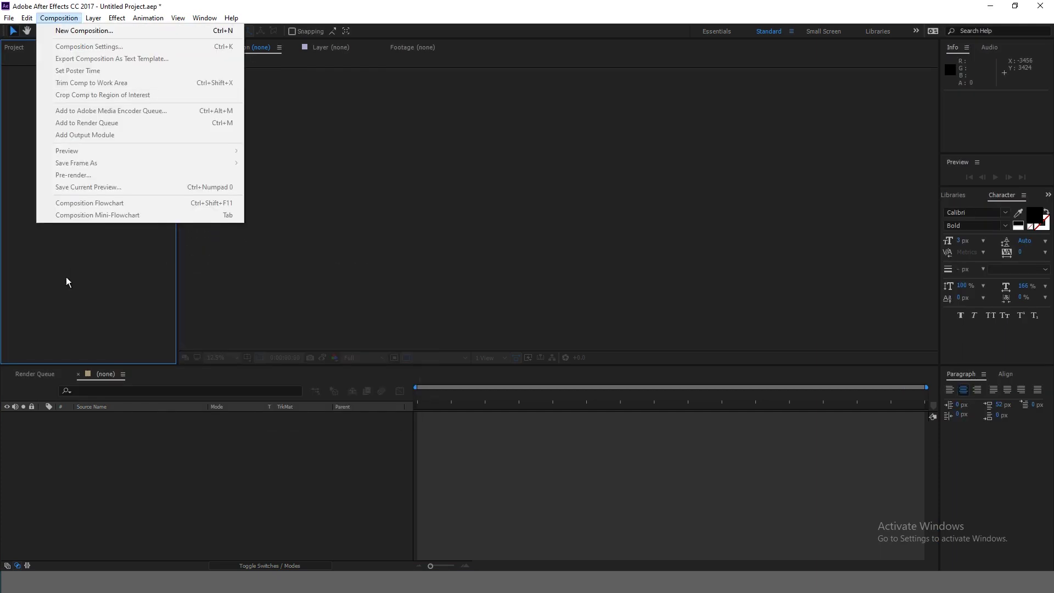
pyautogui.click(66, 277)
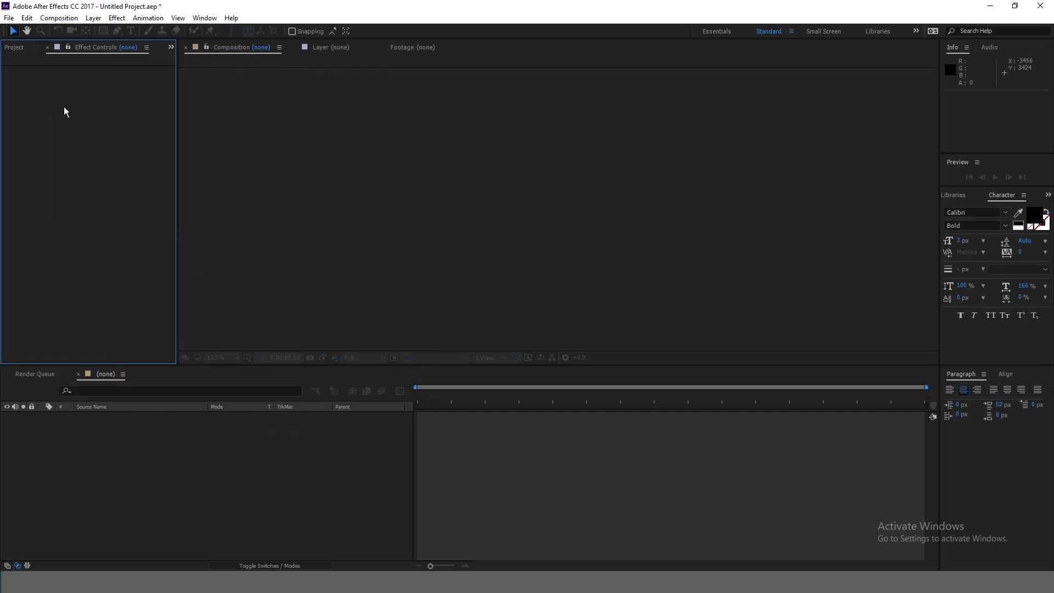
# Step: Start a new composition and name it Class 01
pyautogui.click(56, 19)
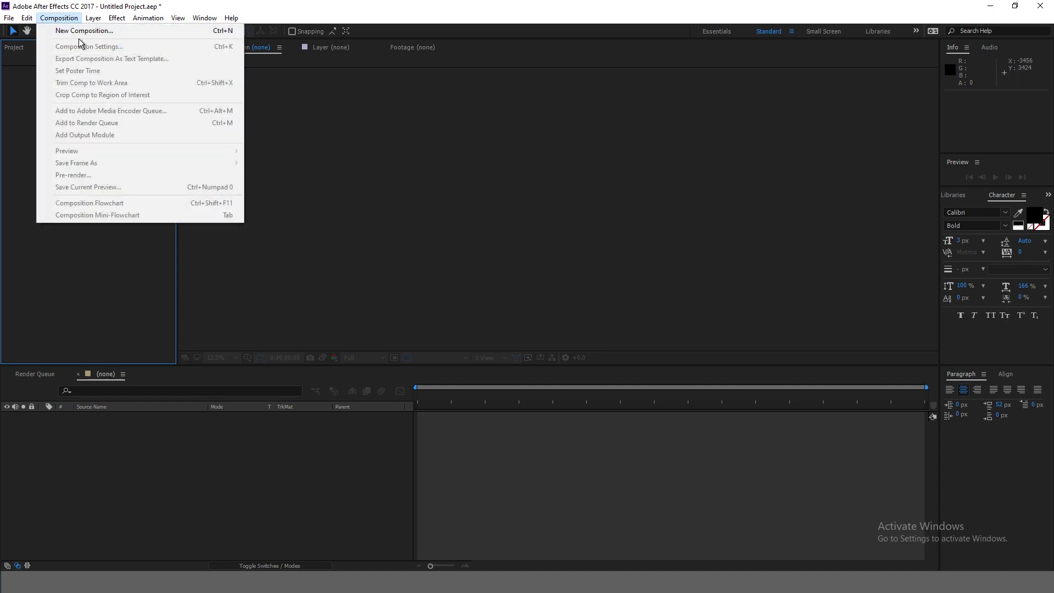
pyautogui.click(84, 32)
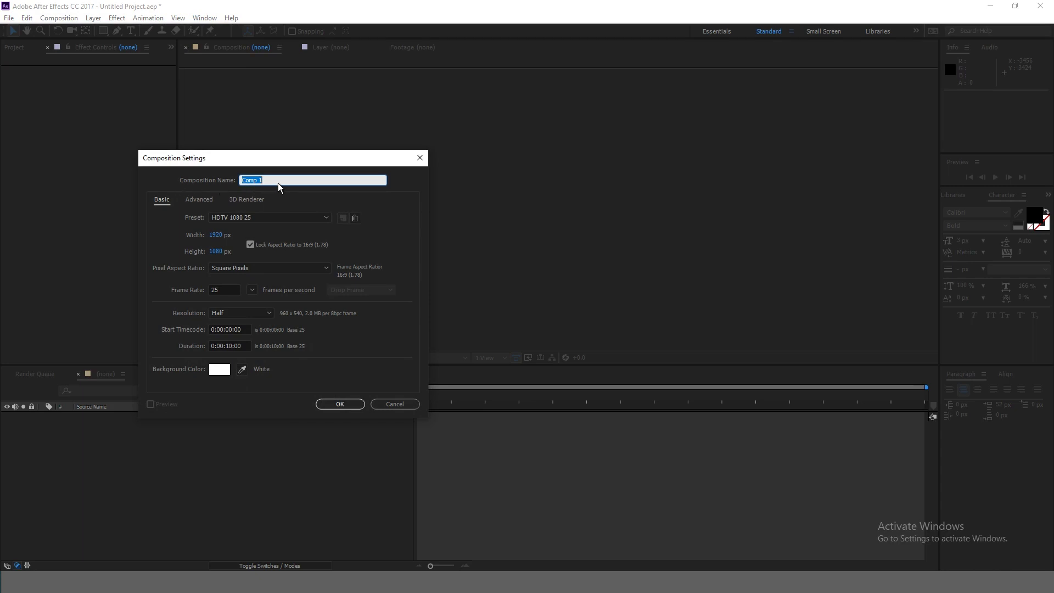
pyautogui.write('Class 01')
pyautogui.click(287, 199)
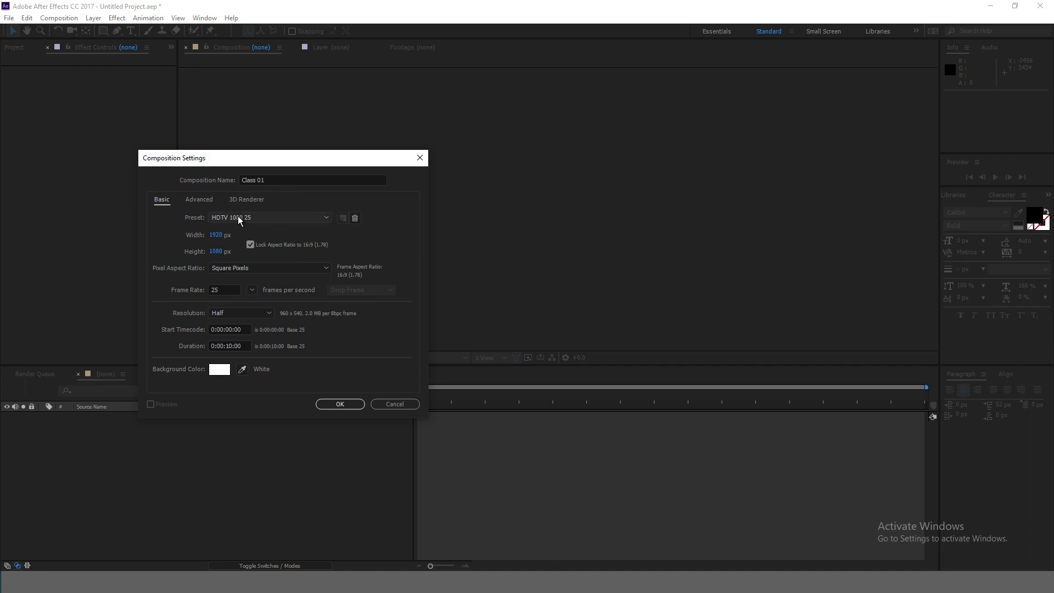
# Step: Review the new composition's preset choices, pixel aspect ratio, frame rate, resolution and duration settings
pyautogui.click(256, 218)
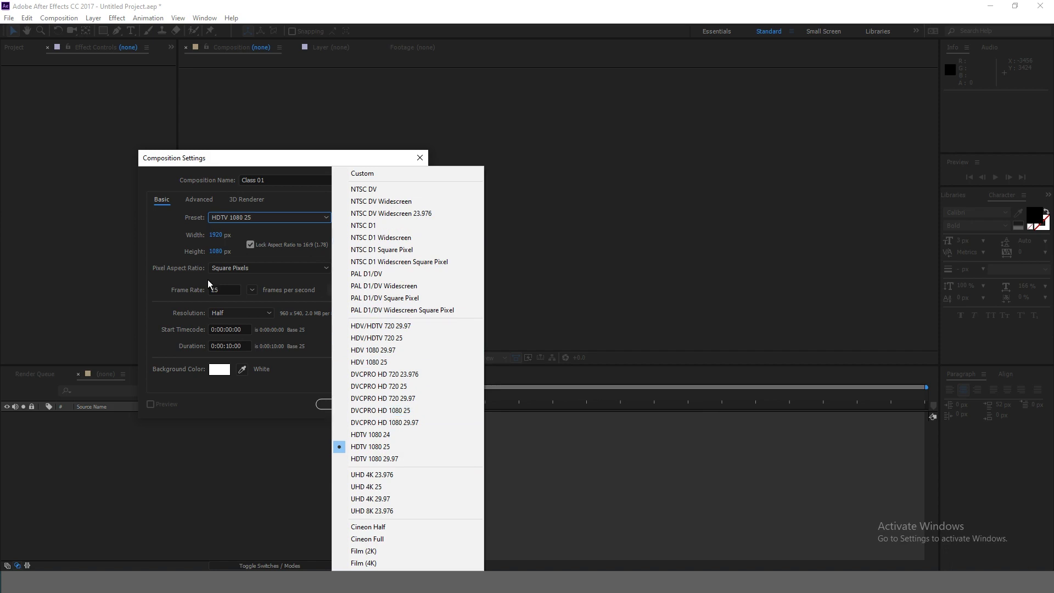
pyautogui.click(157, 225)
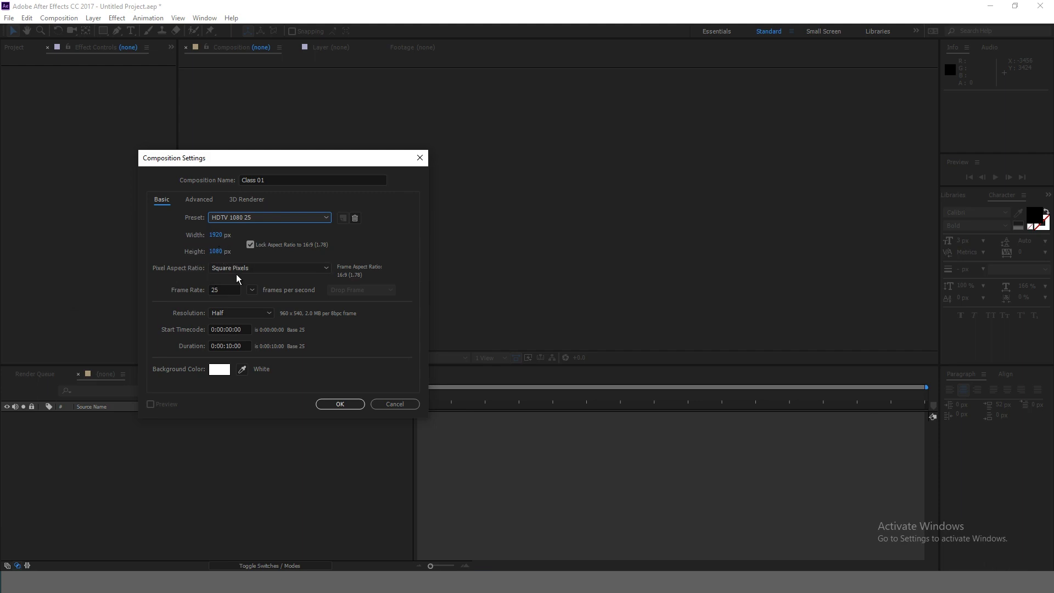
pyautogui.click(263, 266)
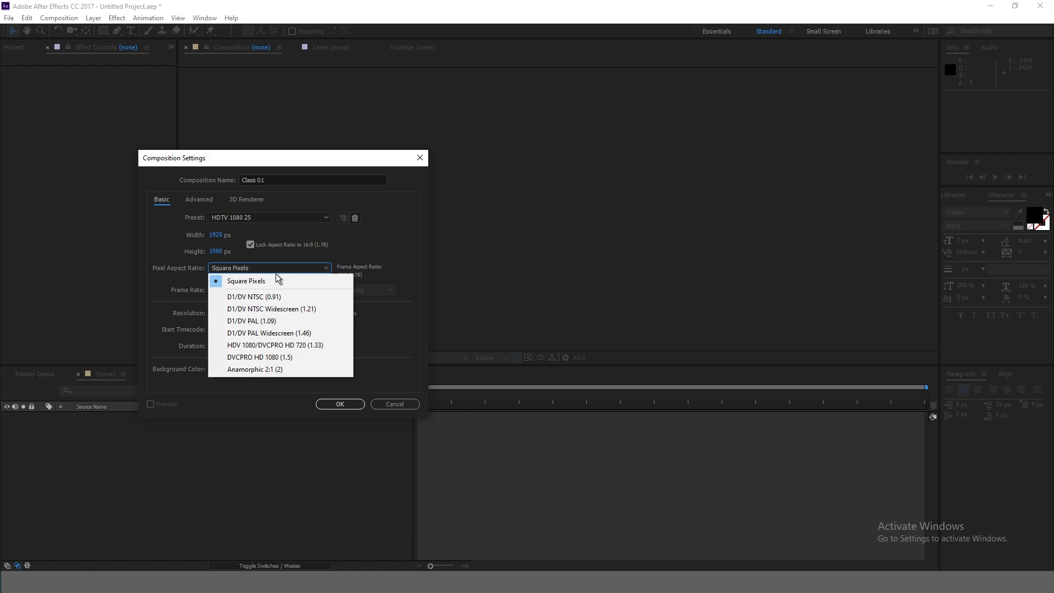
pyautogui.click(259, 265)
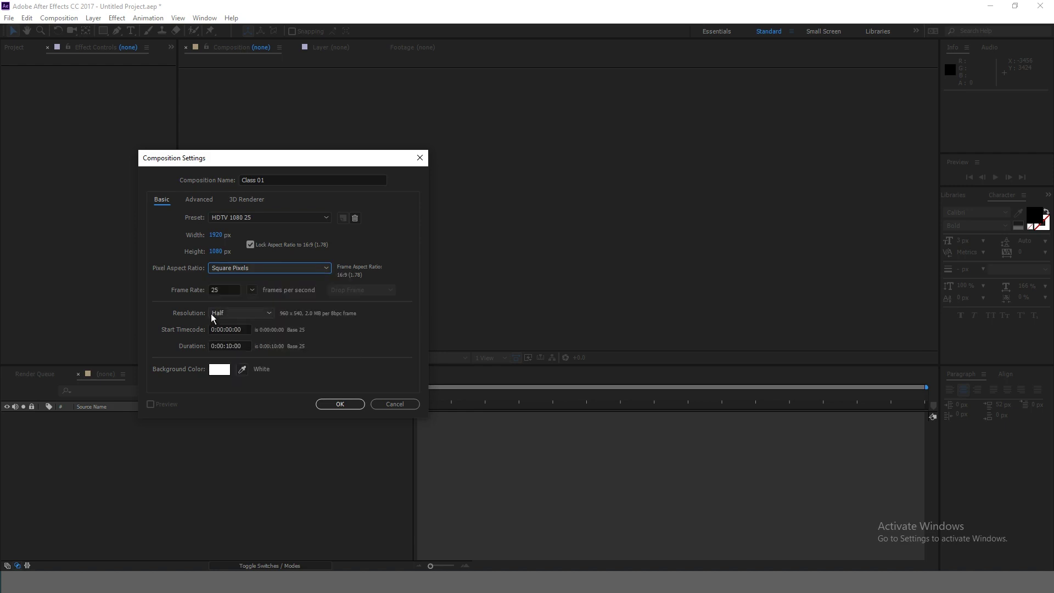
pyautogui.click(233, 294)
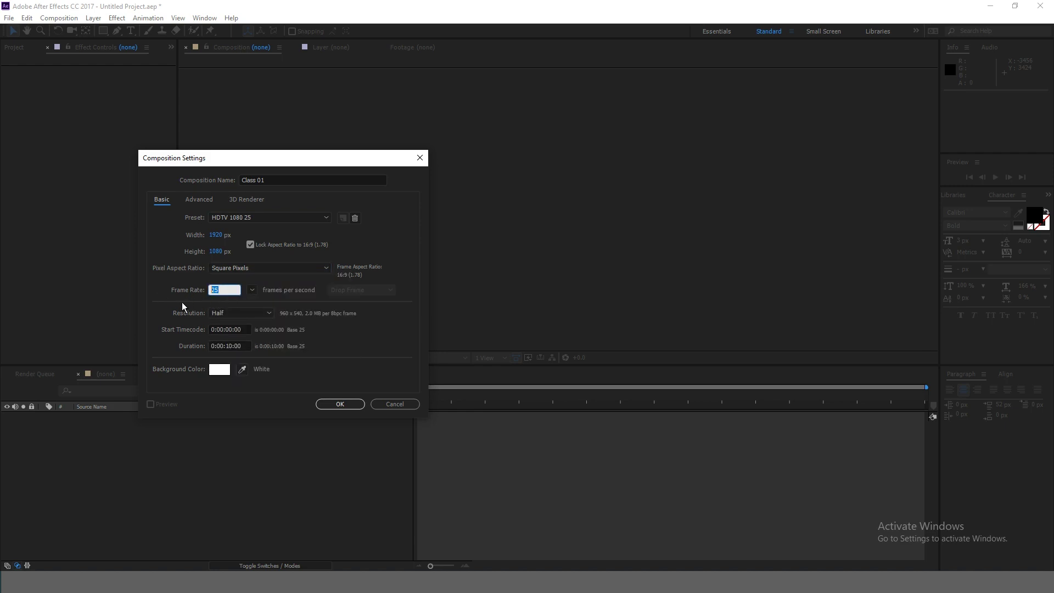
pyautogui.click(162, 295)
pyautogui.click(246, 314)
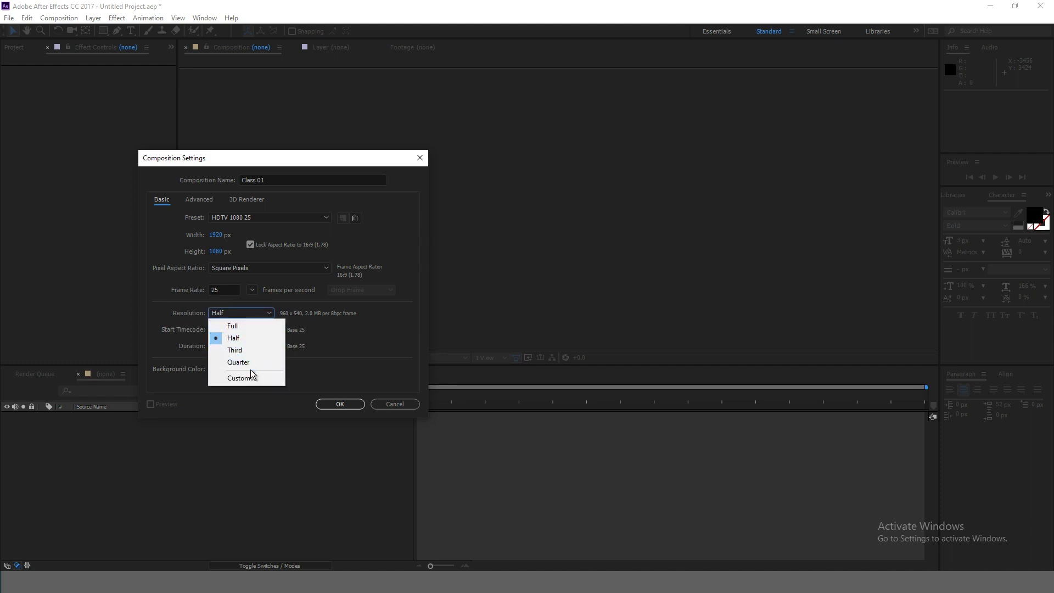
pyautogui.click(246, 340)
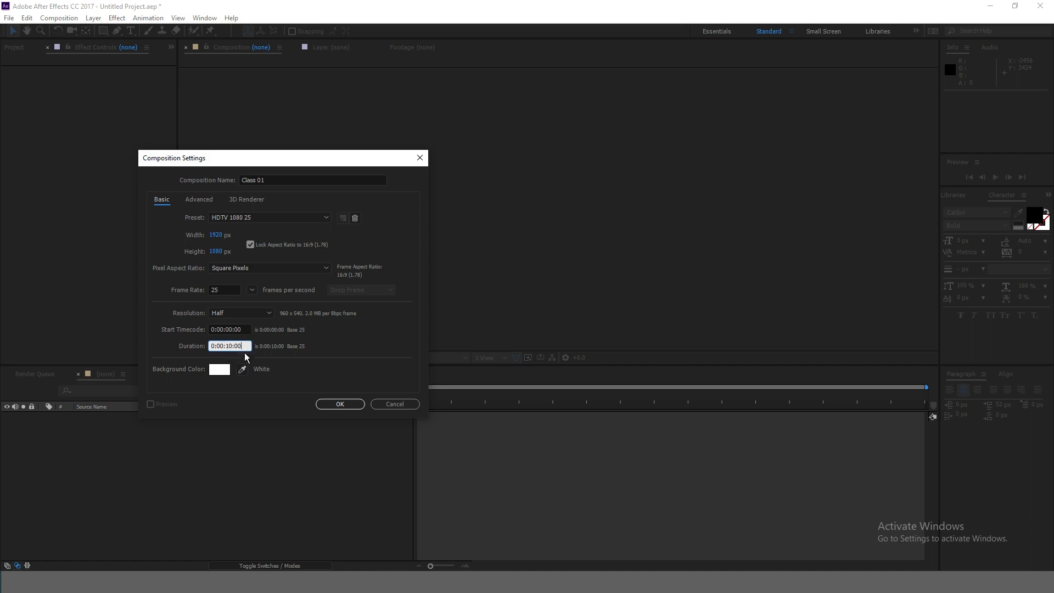
pyautogui.moveTo(226, 346); pyautogui.dragTo(232, 347)
pyautogui.click(197, 378)
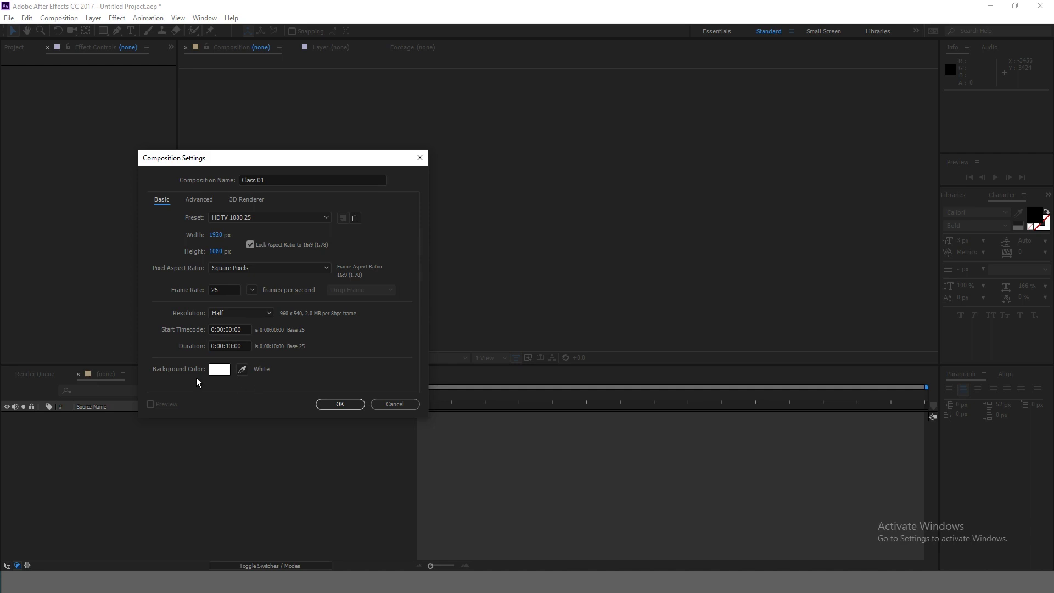
# Step: Try black as the background color, set it back to white, and create the composition
pyautogui.click(218, 370)
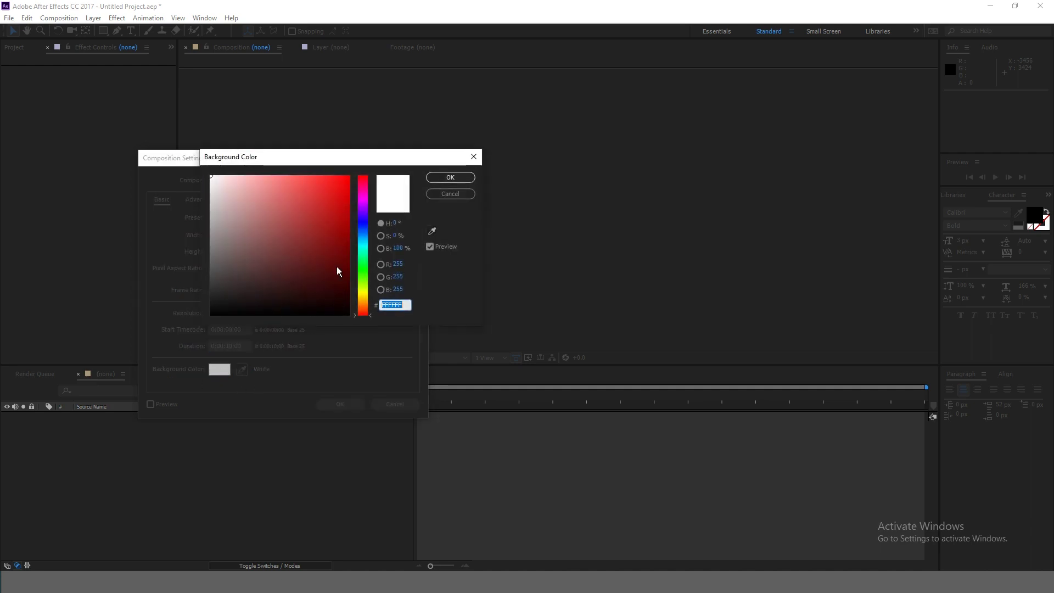
pyautogui.click(249, 303)
pyautogui.moveTo(242, 306); pyautogui.dragTo(201, 326)
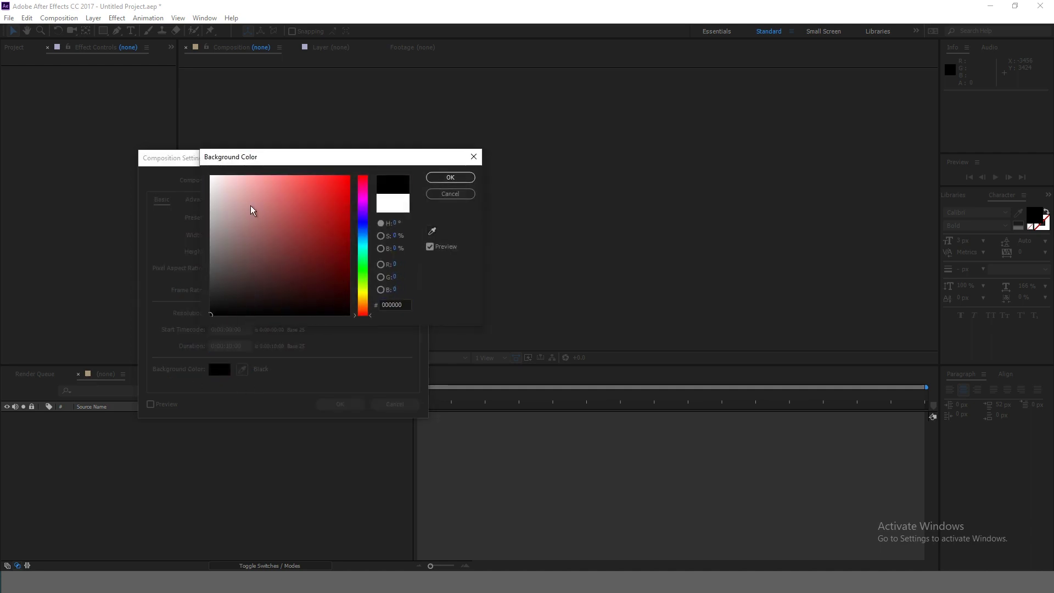
pyautogui.moveTo(251, 206); pyautogui.dragTo(206, 171)
pyautogui.click(453, 179)
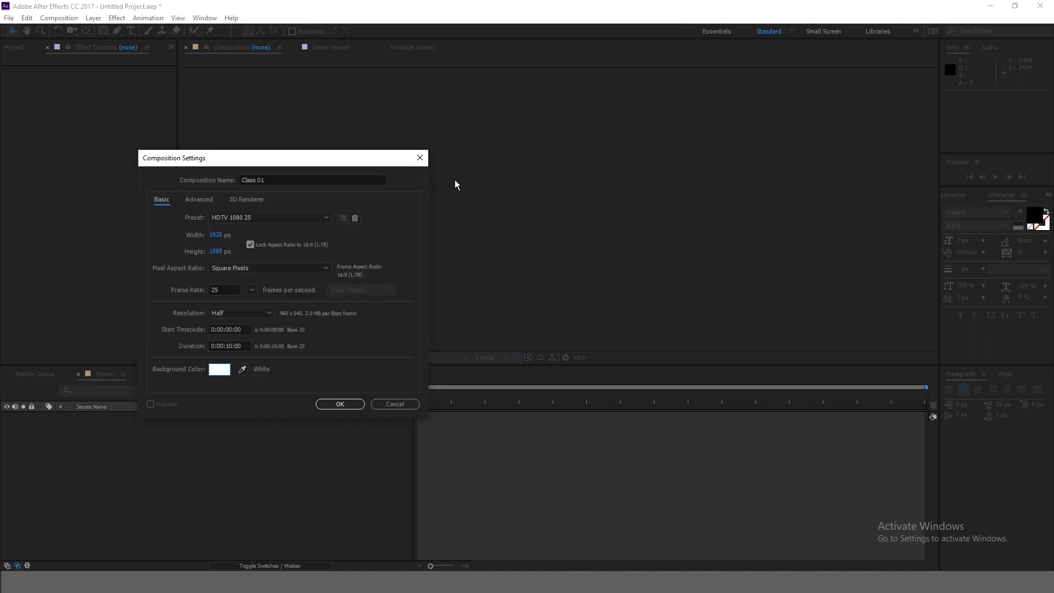
pyautogui.click(339, 404)
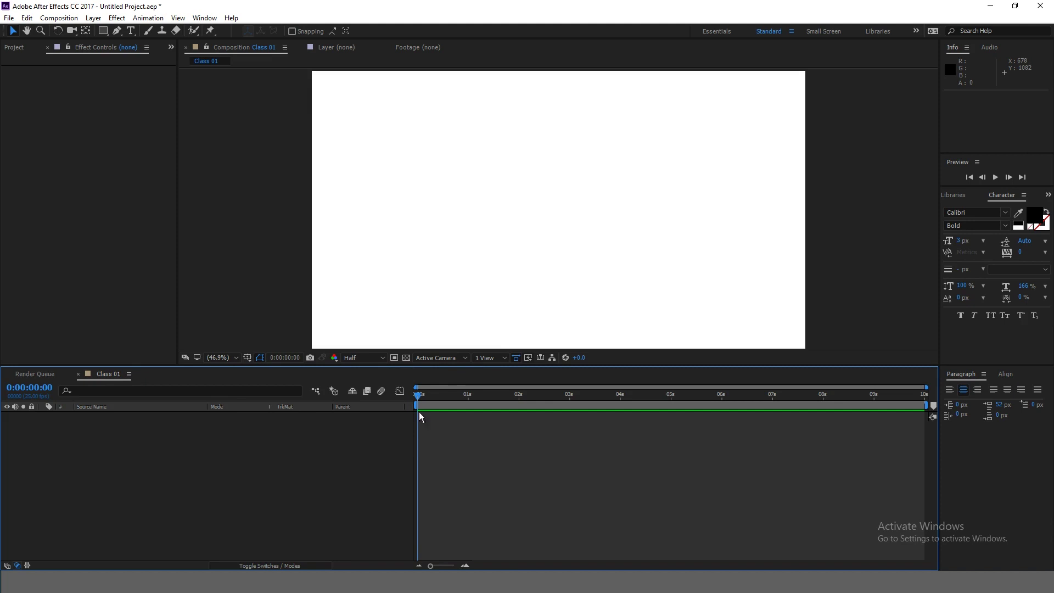
# Step: Import the image 988480.jpg from the AE 01 folder into the project as footage
pyautogui.click(56, 101)
pyautogui.click(15, 47)
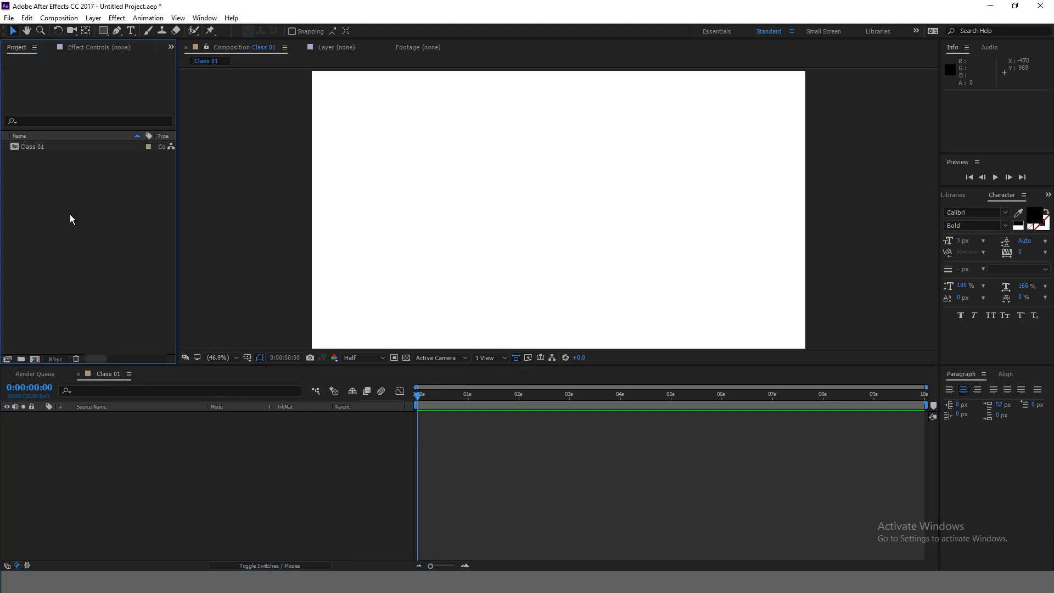
pyautogui.doubleClick(63, 199)
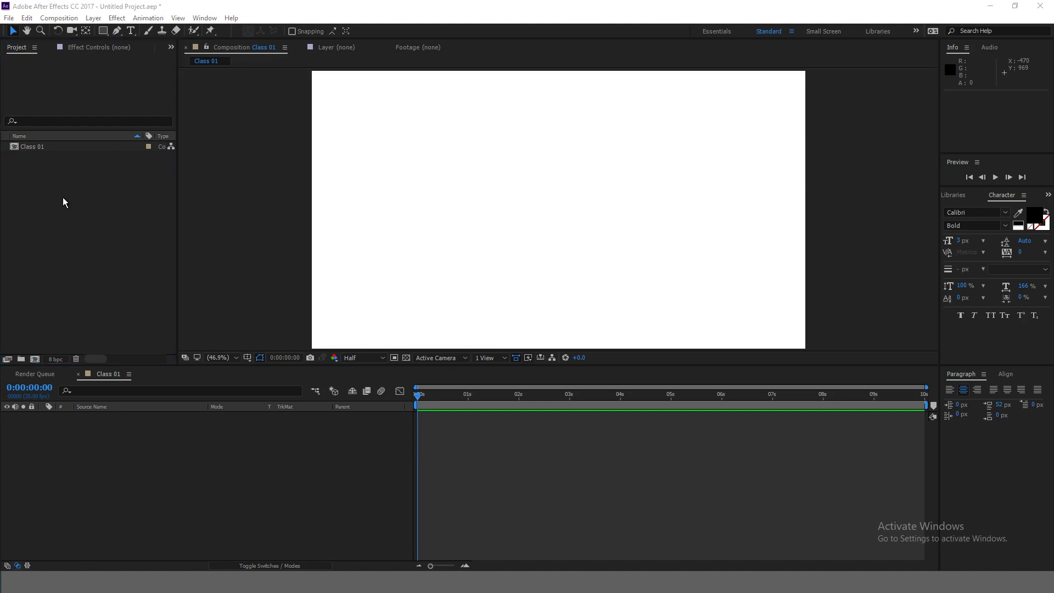
pyautogui.click(129, 116)
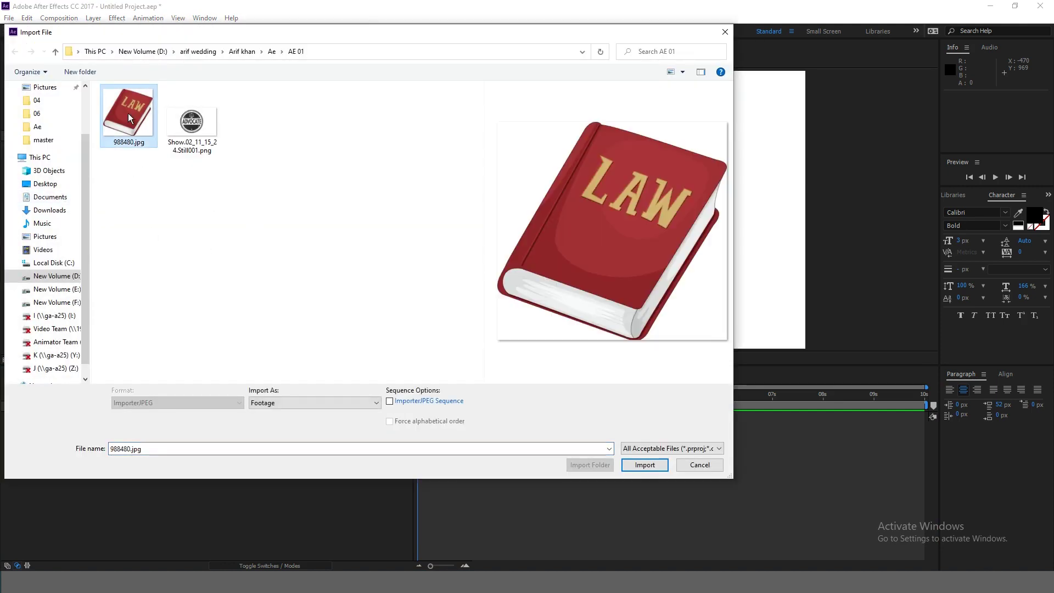
pyautogui.click(645, 465)
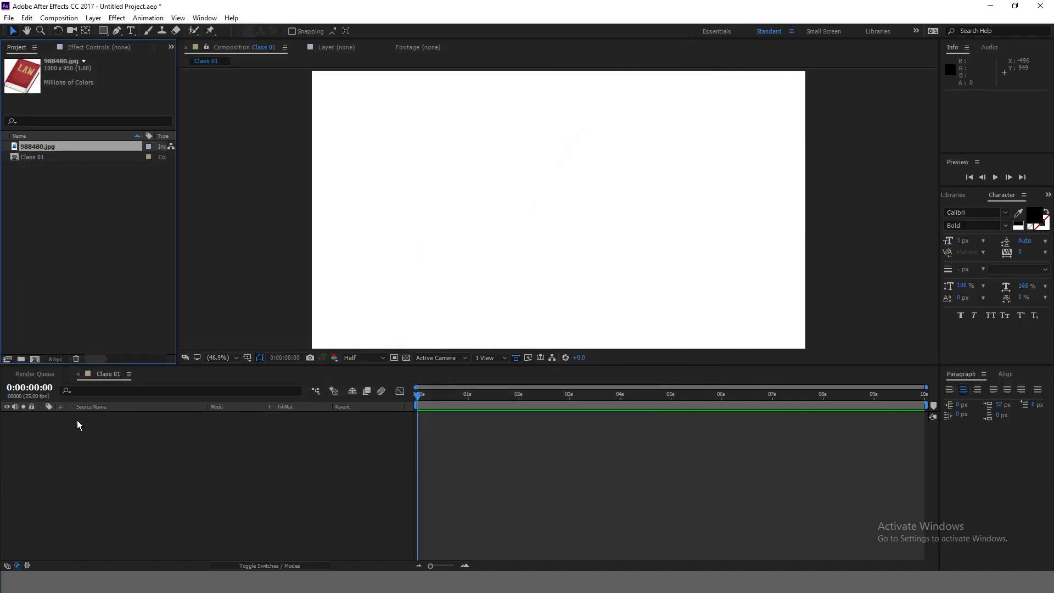
# Step: Try placing 988480.jpg both in the timeline and directly on the composition canvas, removing it after each placement
pyautogui.moveTo(48, 145); pyautogui.dragTo(53, 451)
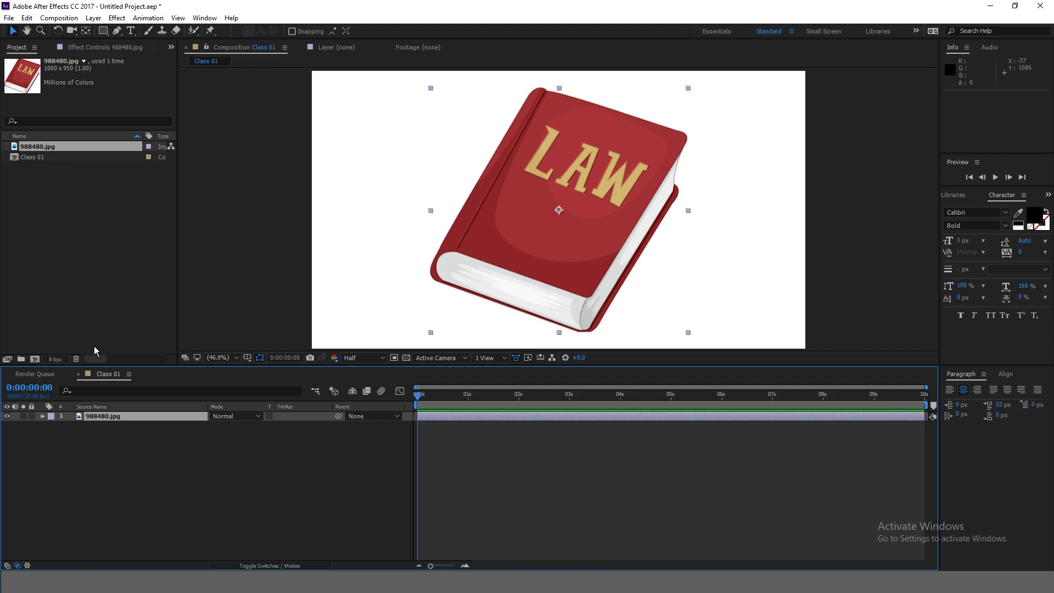
pyautogui.hotkey('ctrl', 'z')
pyautogui.moveTo(35, 147); pyautogui.dragTo(555, 232)
pyautogui.hotkey('ctrl', 'z')
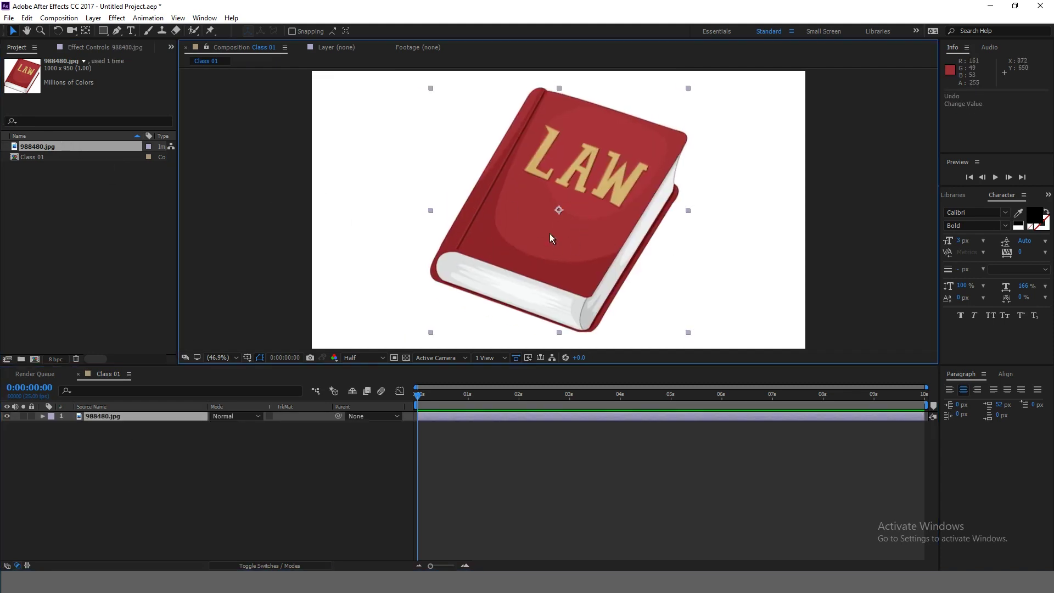
pyautogui.press('Delete')
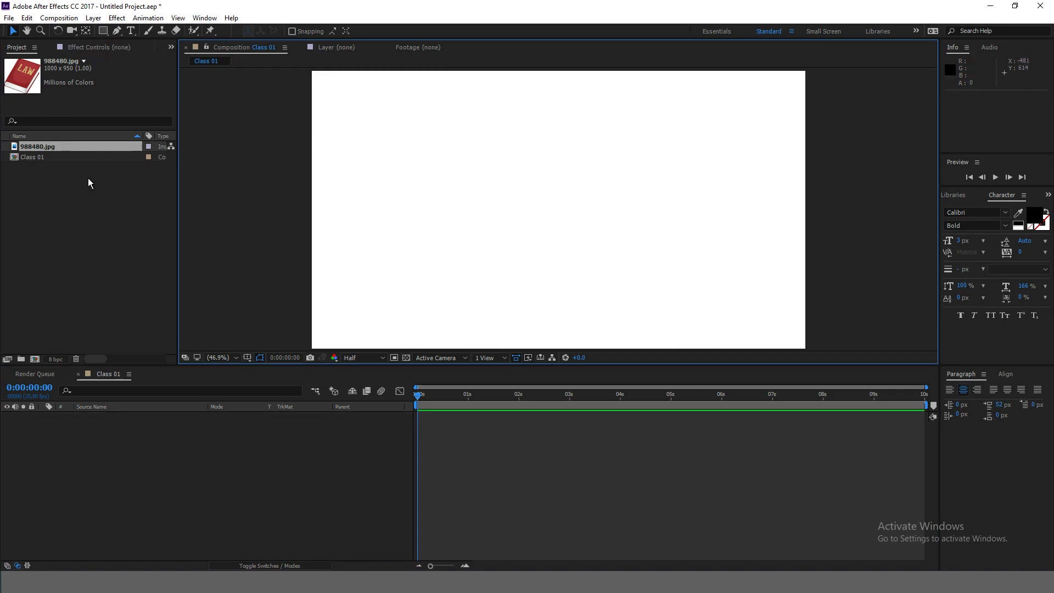
pyautogui.moveTo(54, 146); pyautogui.dragTo(100, 467)
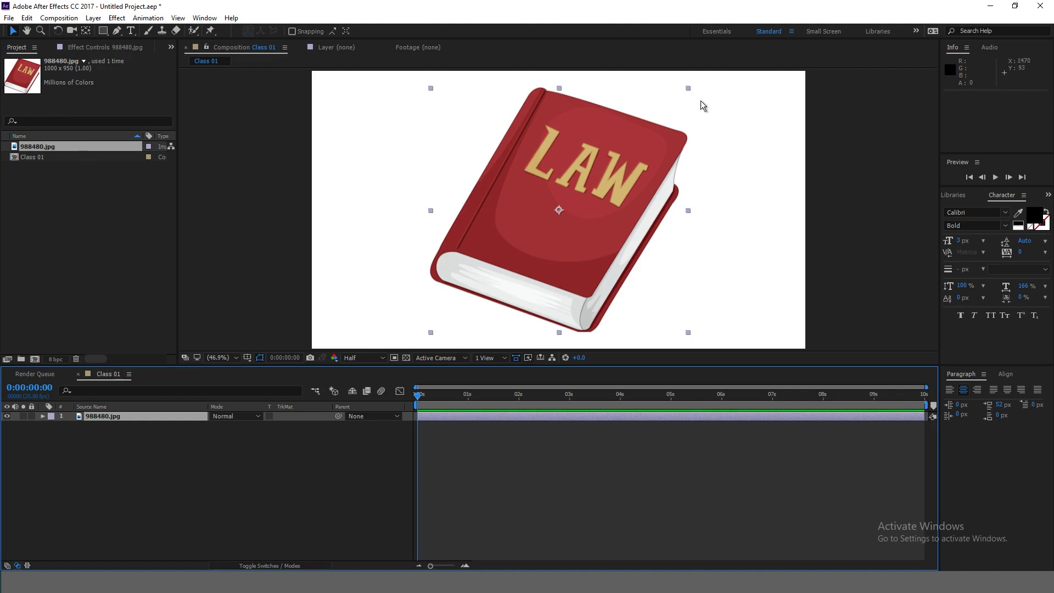
pyautogui.hotkey('ctrl', 'z')
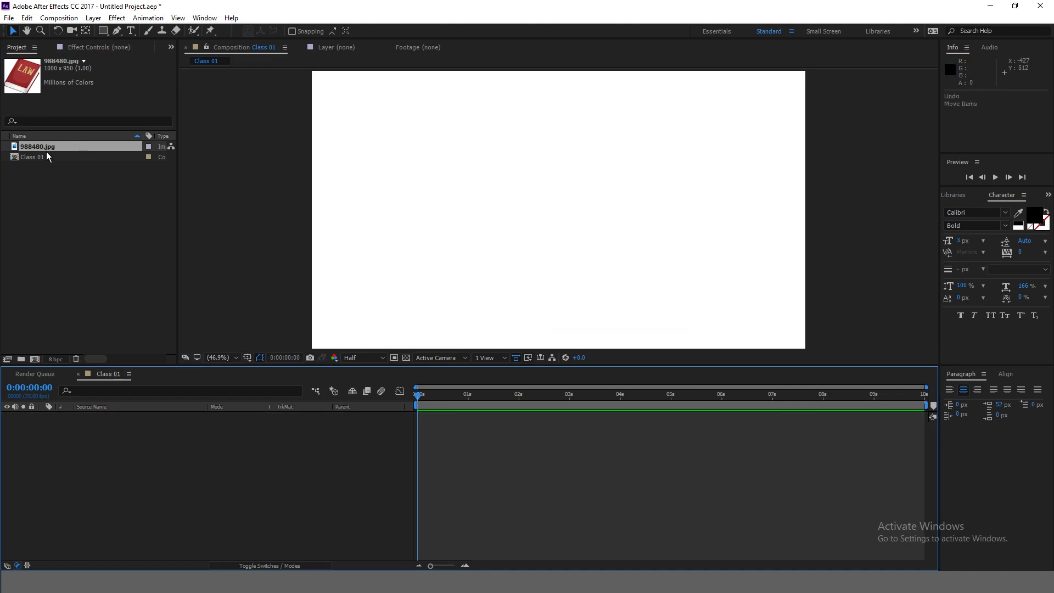
pyautogui.moveTo(45, 149); pyautogui.dragTo(574, 233)
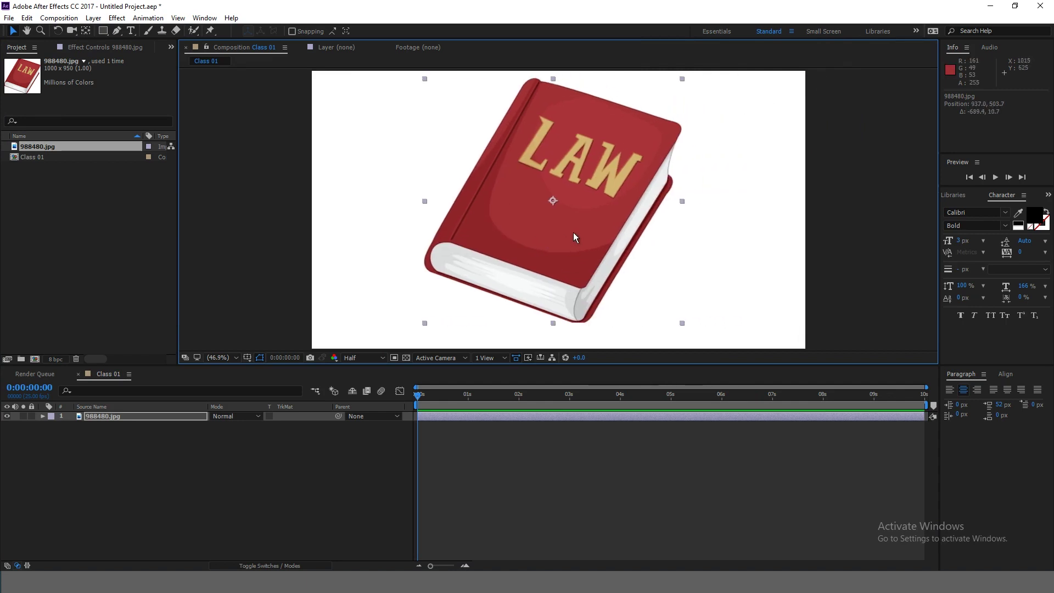
pyautogui.press('Delete')
# Step: Add 988480.jpg to the Class 01 timeline as a layer centered in the frame
pyautogui.moveTo(34, 147); pyautogui.dragTo(60, 460)
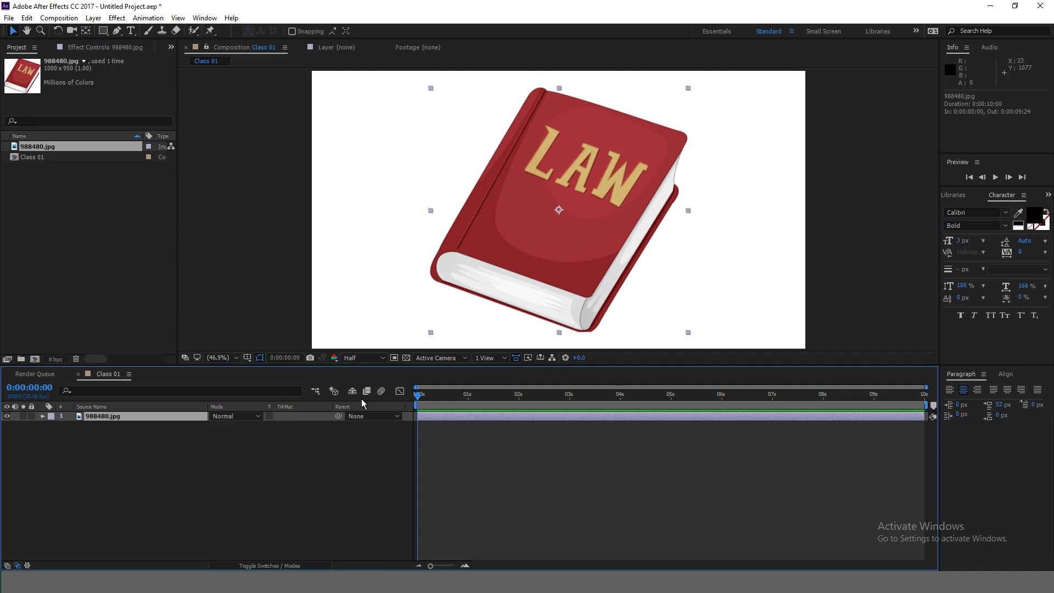
# Step: Compare the composition's preview resolution at Full, Half and Third, and finish with it set to Quarter
pyautogui.click(363, 358)
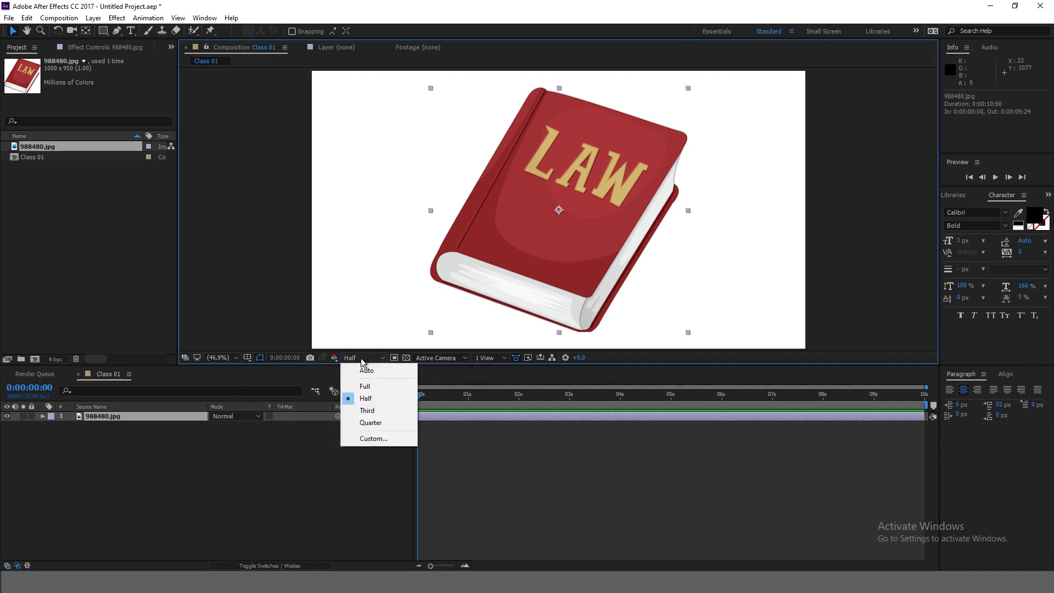
pyautogui.click(375, 386)
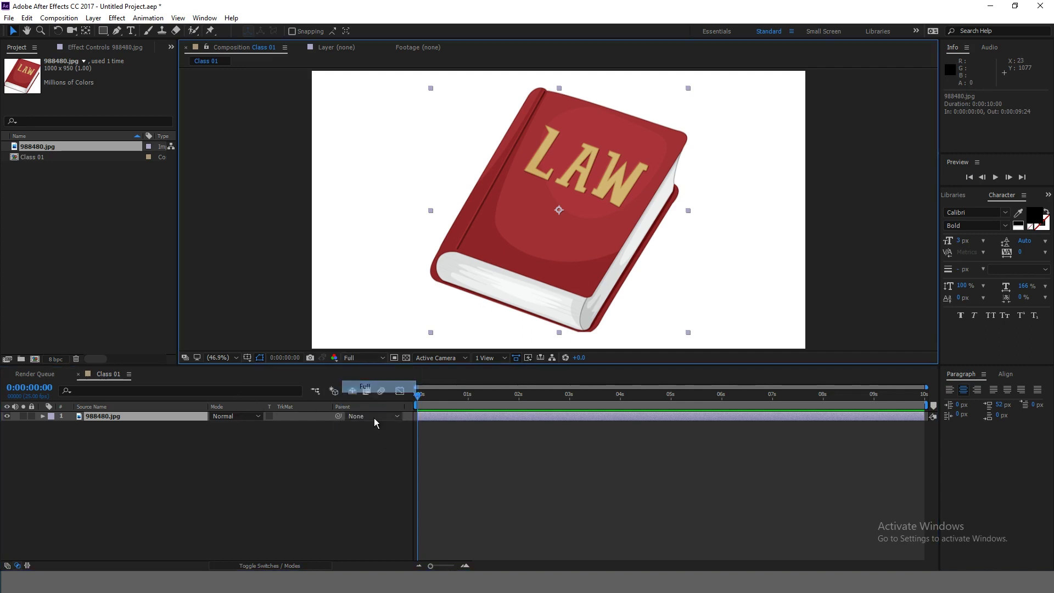
pyautogui.click(355, 358)
pyautogui.click(373, 410)
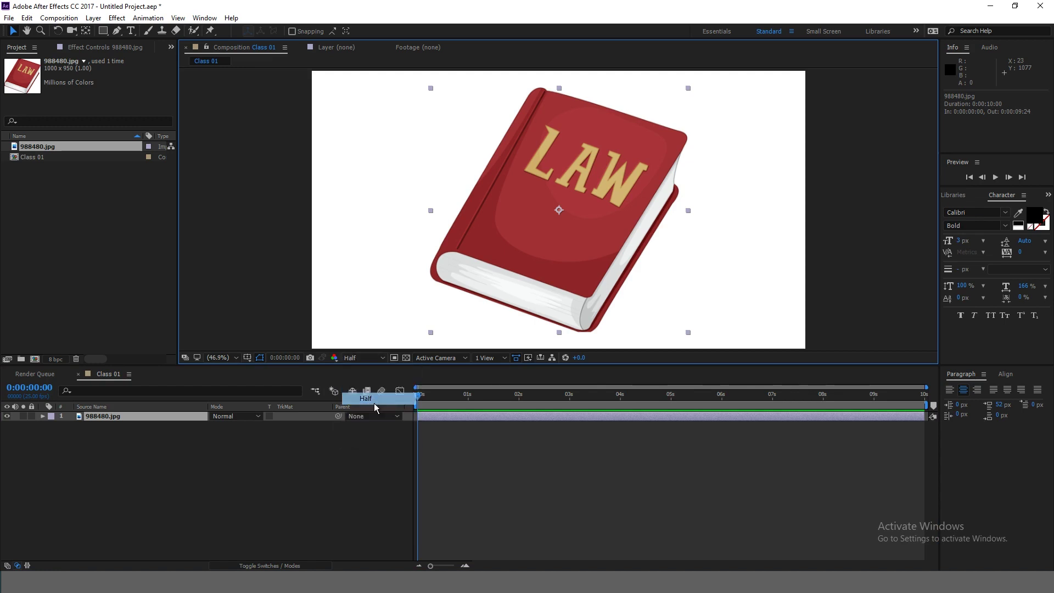
pyautogui.click(363, 359)
pyautogui.click(369, 410)
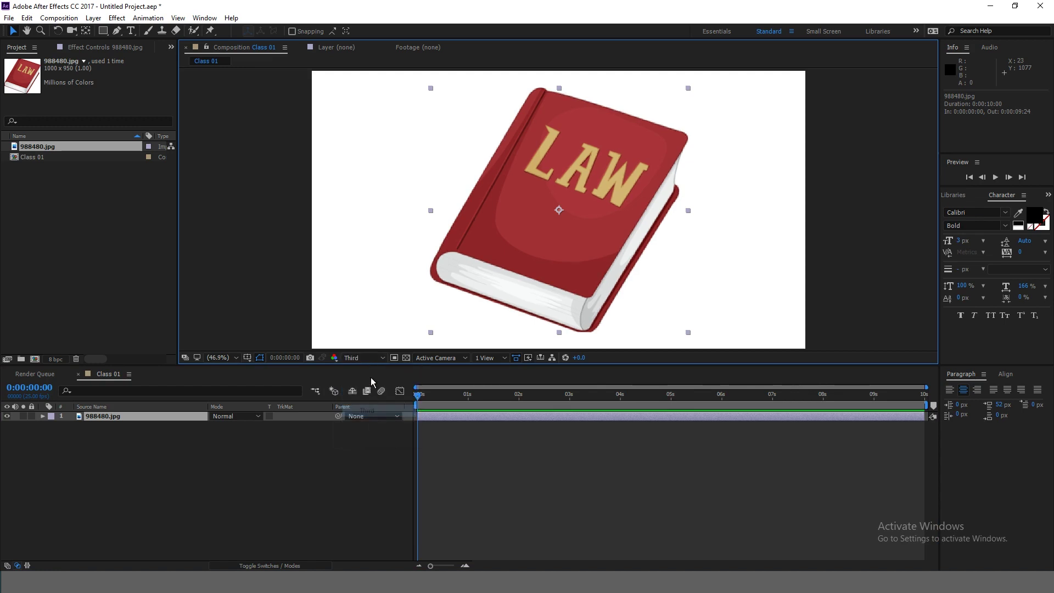
pyautogui.click(361, 359)
pyautogui.click(370, 422)
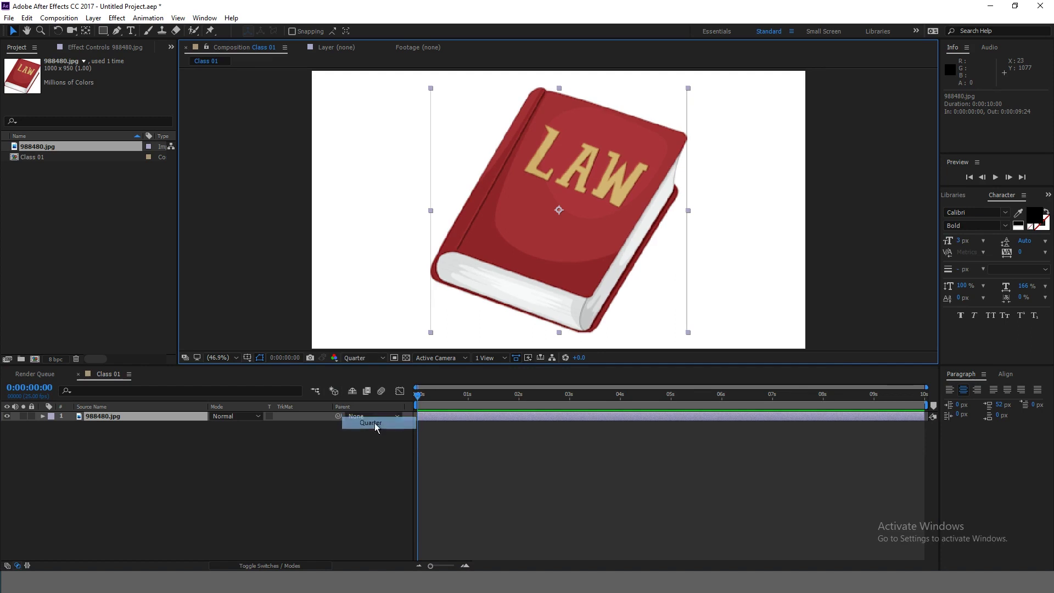
# Step: Set the preview resolution to Full and try the 50% and 33.3% magnifications, finishing with the composition view at Fit
pyautogui.click(356, 358)
pyautogui.click(374, 387)
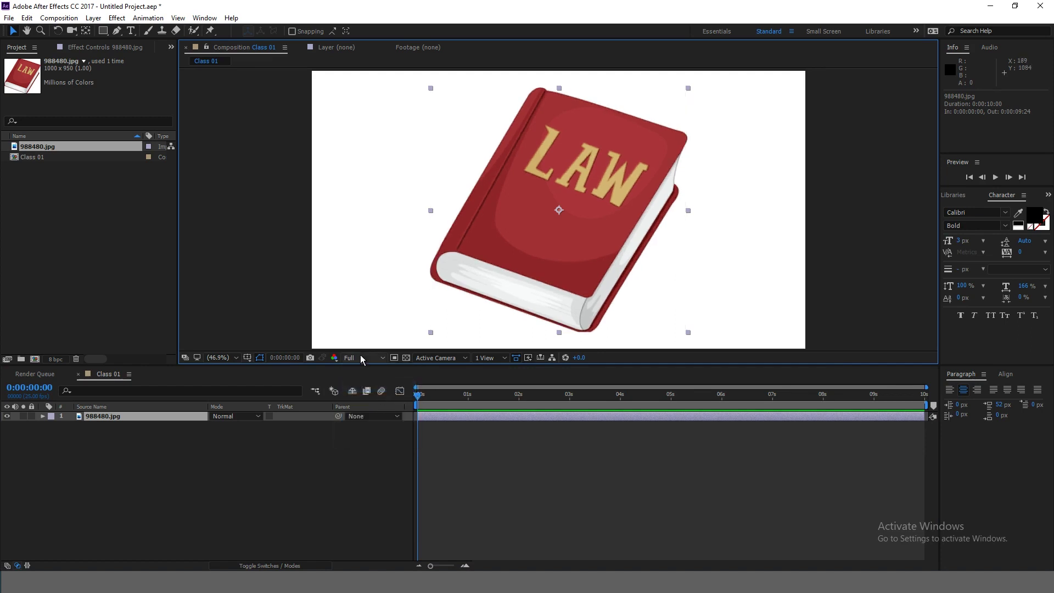
pyautogui.click(228, 359)
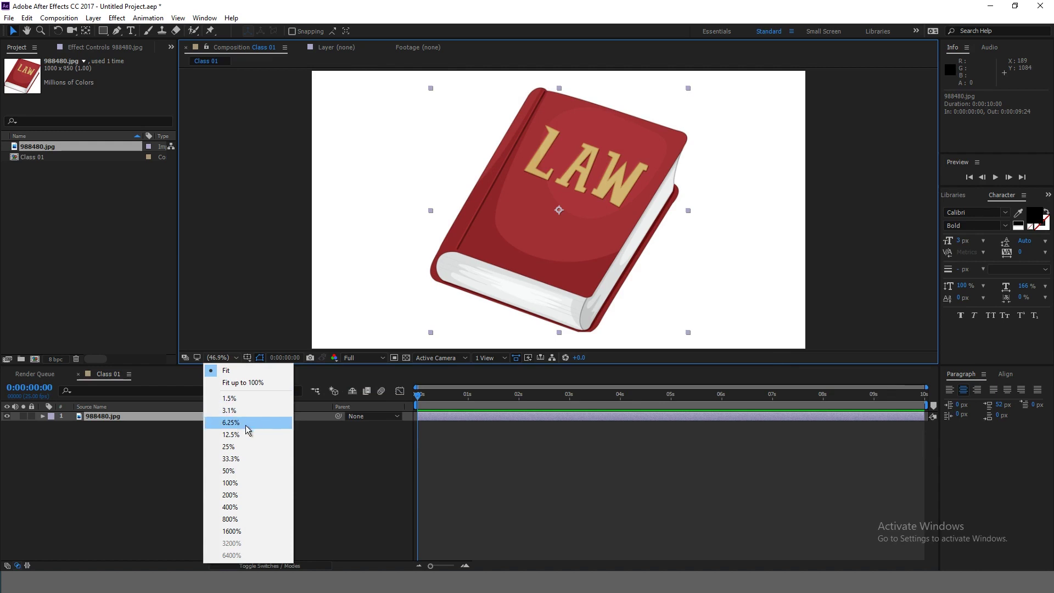
pyautogui.click(228, 471)
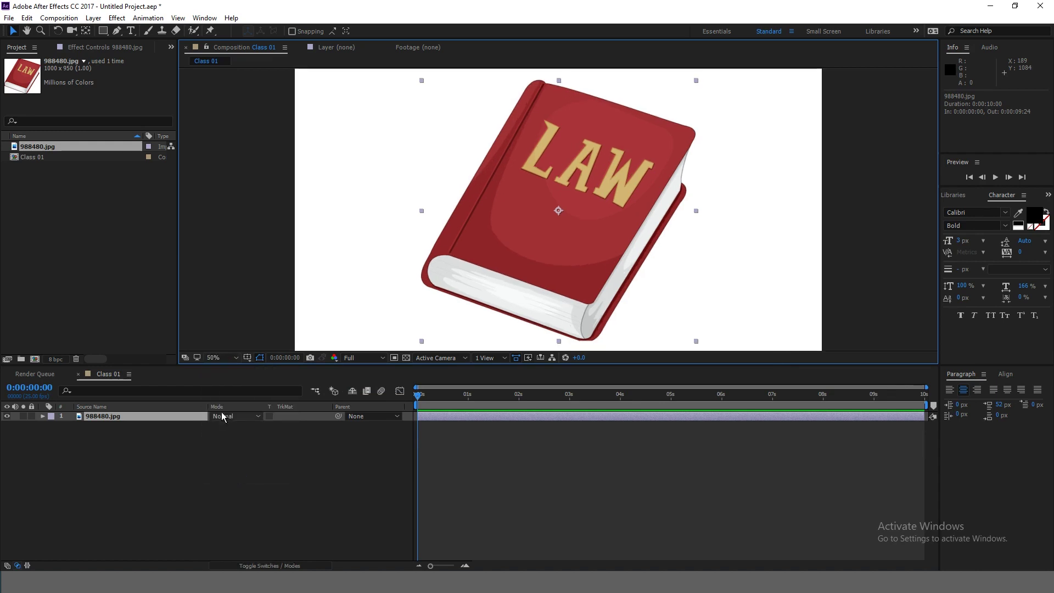
pyautogui.click(217, 356)
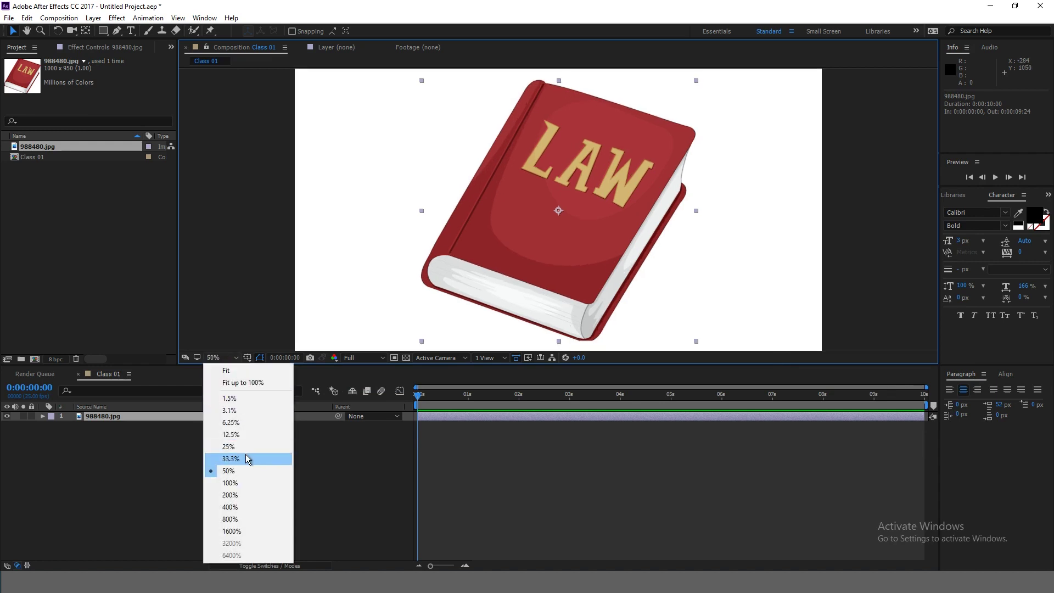
pyautogui.click(245, 456)
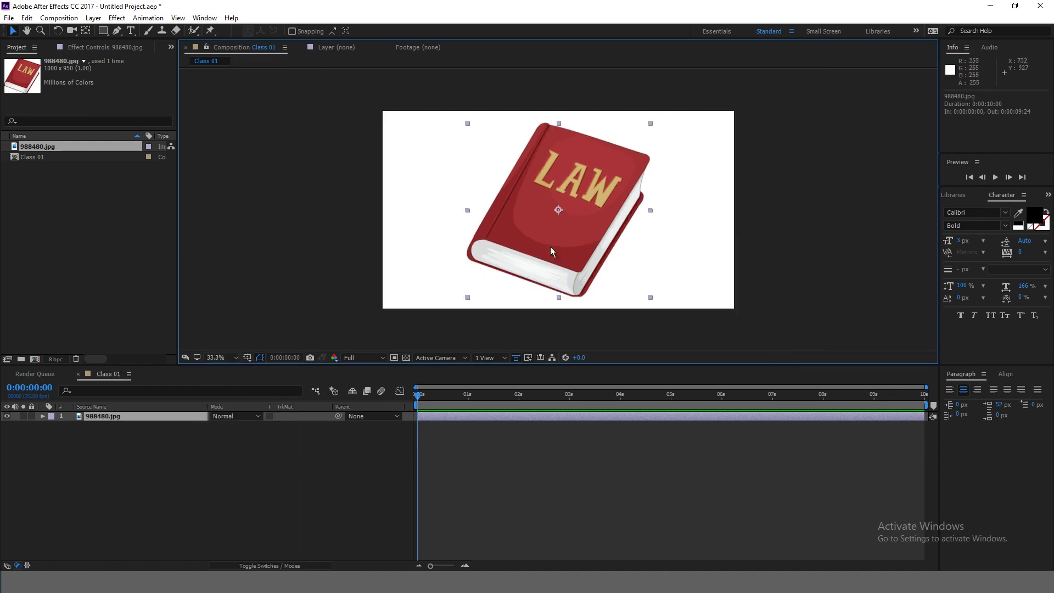
pyautogui.click(233, 358)
pyautogui.click(240, 374)
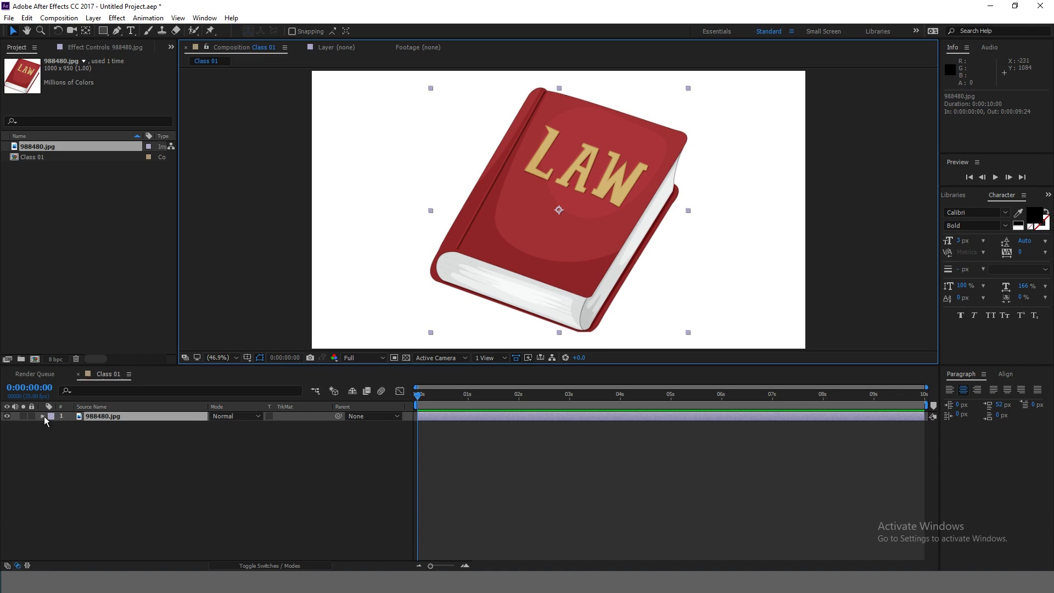
# Step: Lock the 988480.jpg layer and try to move the book on the composition canvas
pyautogui.click(105, 416)
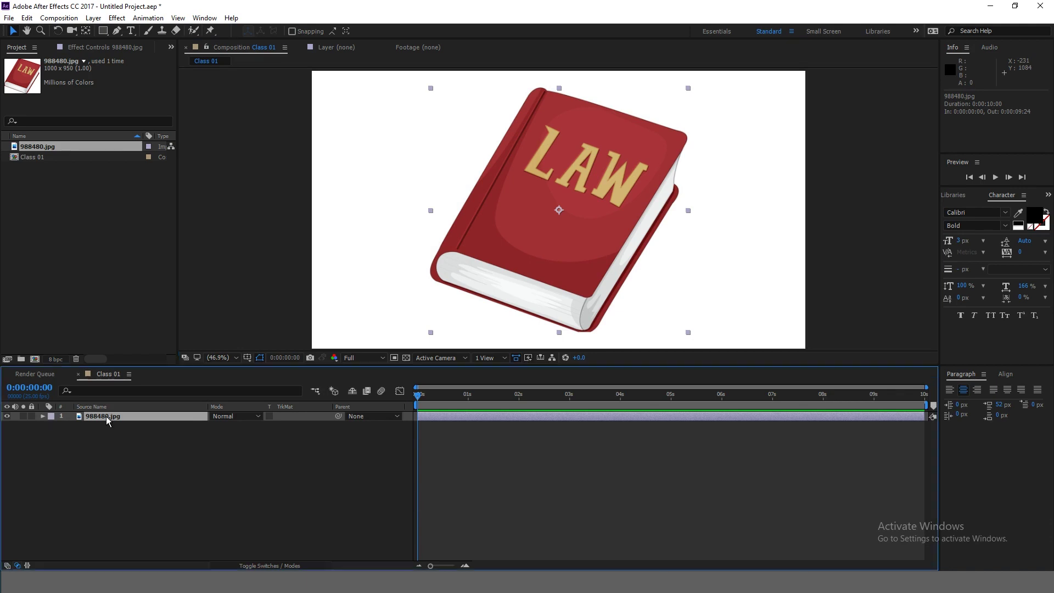
pyautogui.click(31, 416)
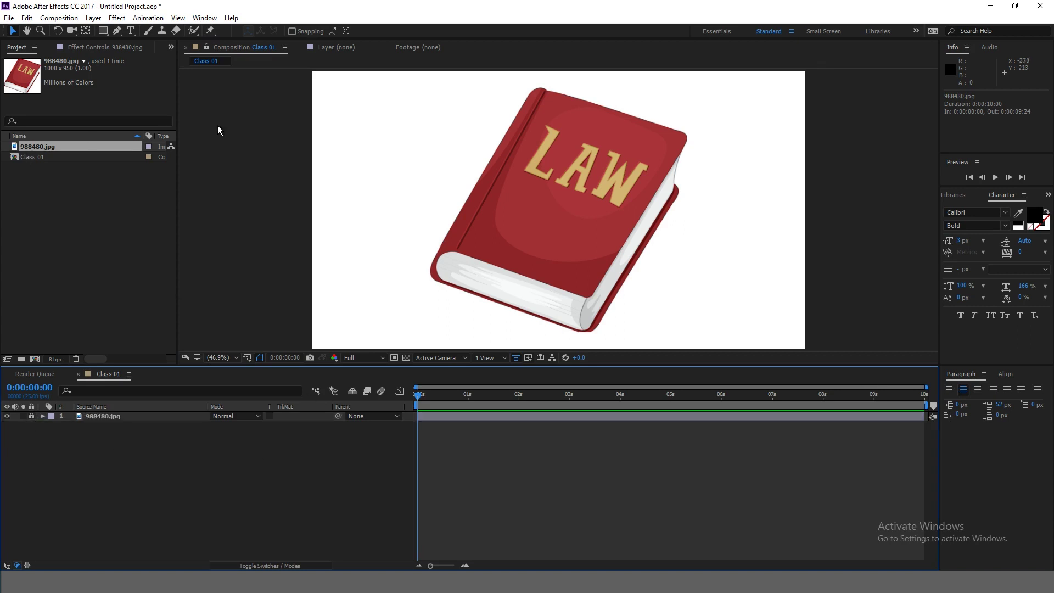
pyautogui.moveTo(512, 175); pyautogui.dragTo(631, 303)
# Step: Unlock the 988480.jpg layer, move the book freely around the canvas and undo the moves
pyautogui.click(32, 416)
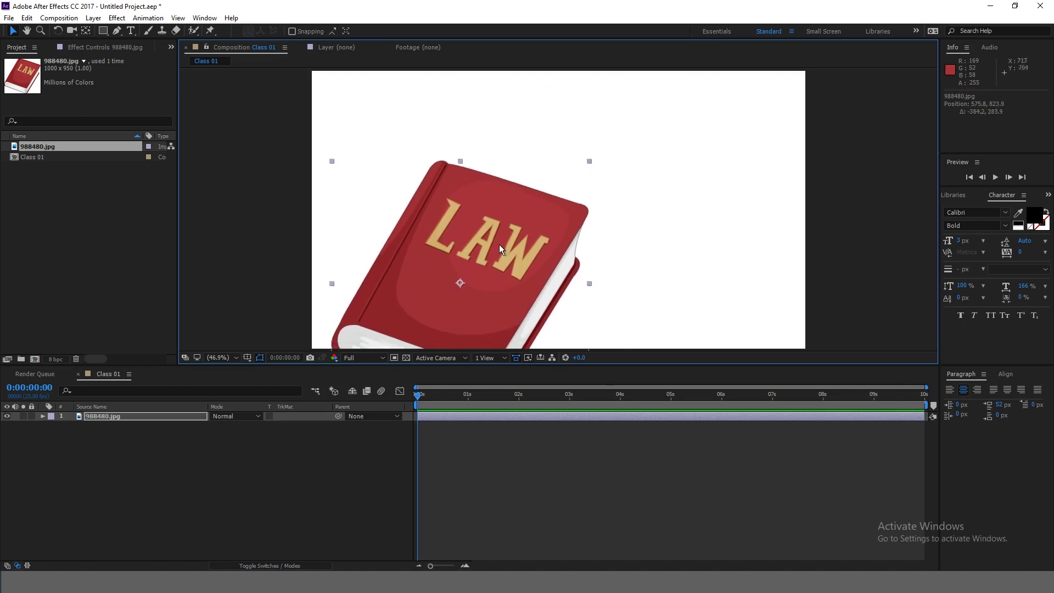
pyautogui.moveTo(499, 245); pyautogui.dragTo(660, 205)
pyautogui.hotkey('ctrl', 'z')
pyautogui.hotkey('ctrl', 'z')
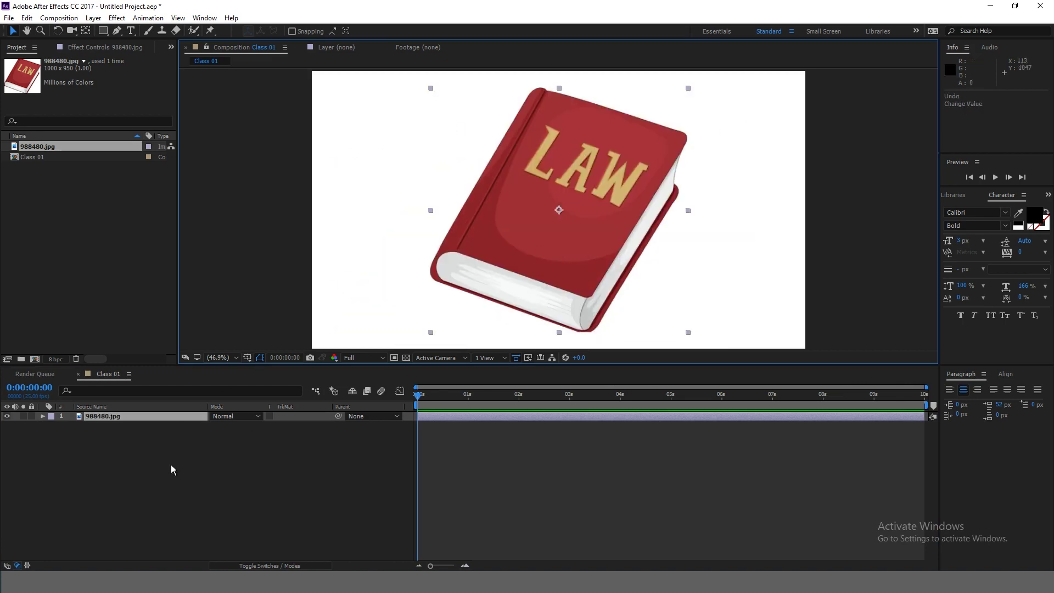
# Step: Lock the 988480.jpg layer again and expand its Transform properties in the timeline
pyautogui.click(31, 416)
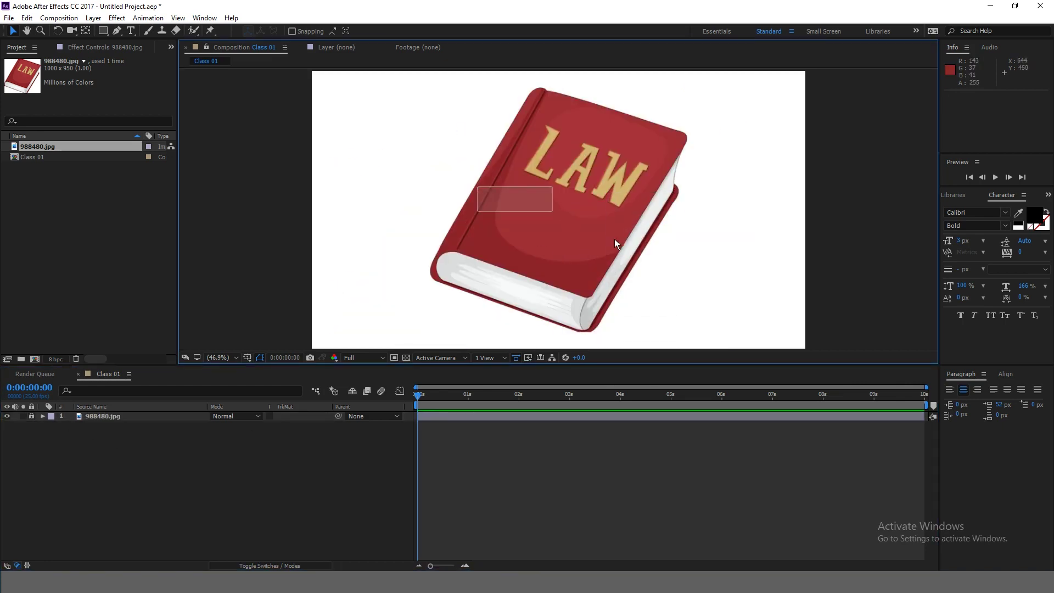
pyautogui.click(43, 417)
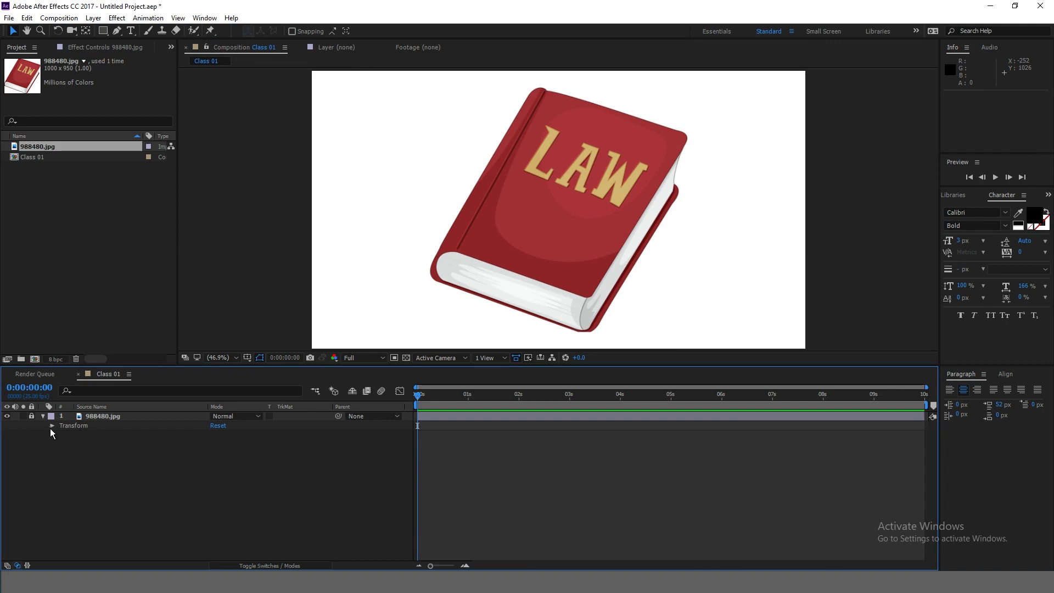
pyautogui.click(52, 427)
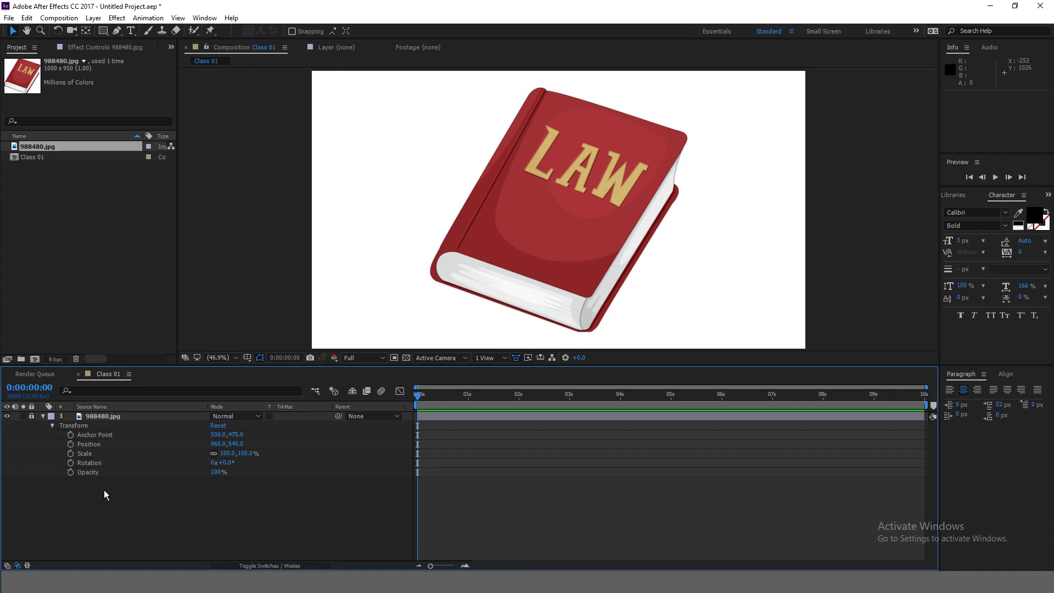
# Step: Unlock the 988480.jpg layer and try out its Position values, leaving them at 965.0, 540.0
pyautogui.click(31, 416)
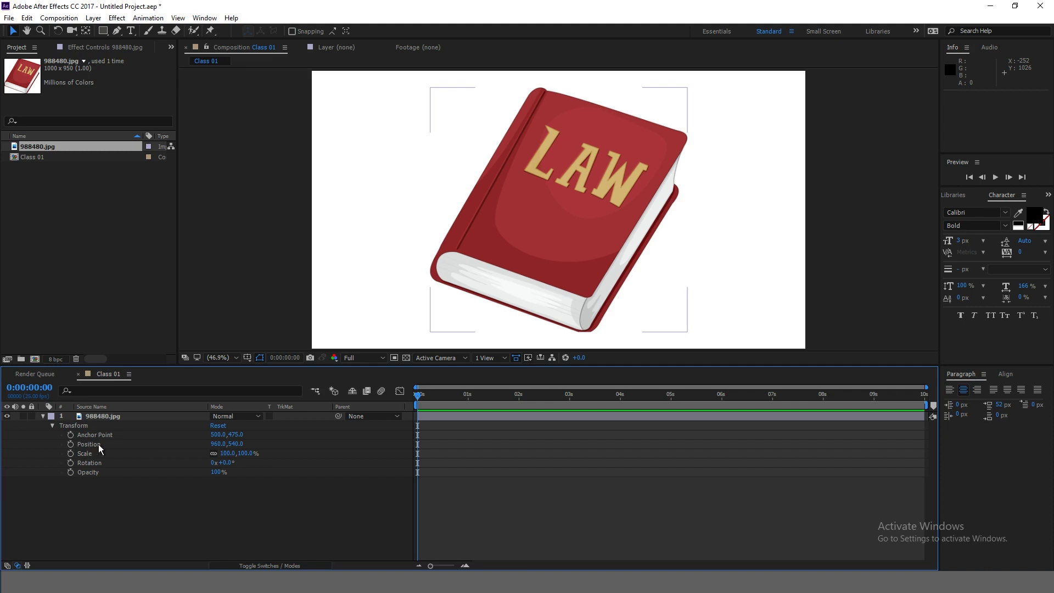
pyautogui.moveTo(217, 448); pyautogui.dragTo(208, 486)
pyautogui.hotkey('ctrl', 'z')
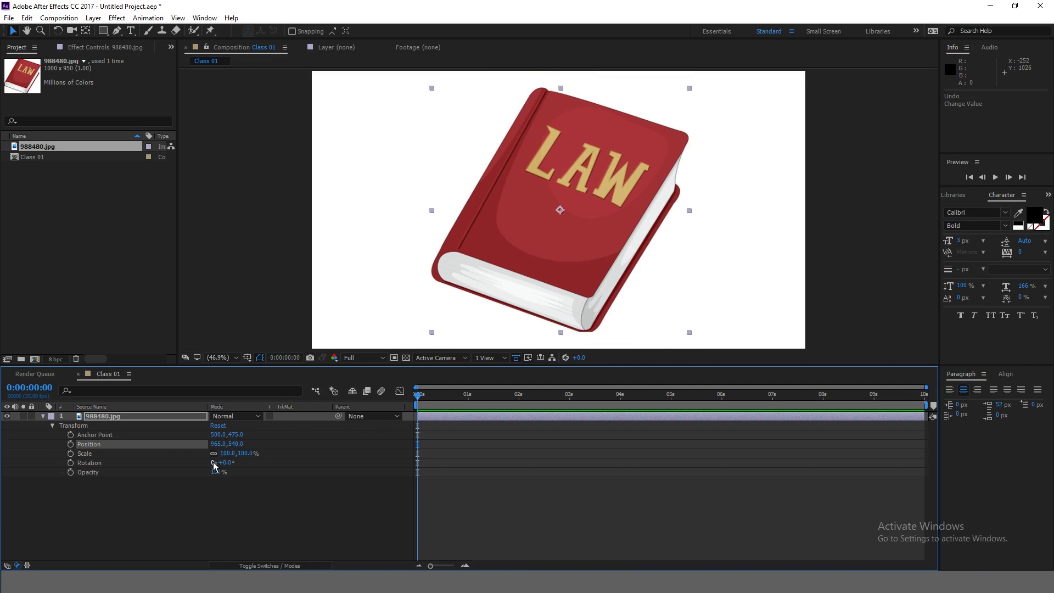
# Step: Try scaling the book with linked and unlinked proportions, reverting to 100% and relinking the Scale dimensions
pyautogui.moveTo(227, 456)
pyautogui.mouseDown()
pyautogui.moveTo(192, 455)
pyautogui.moveTo(230, 446)
pyautogui.moveTo(203, 453)
pyautogui.moveTo(239, 453)
pyautogui.moveTo(222, 453)
pyautogui.moveTo(228, 459)
pyautogui.mouseUp()
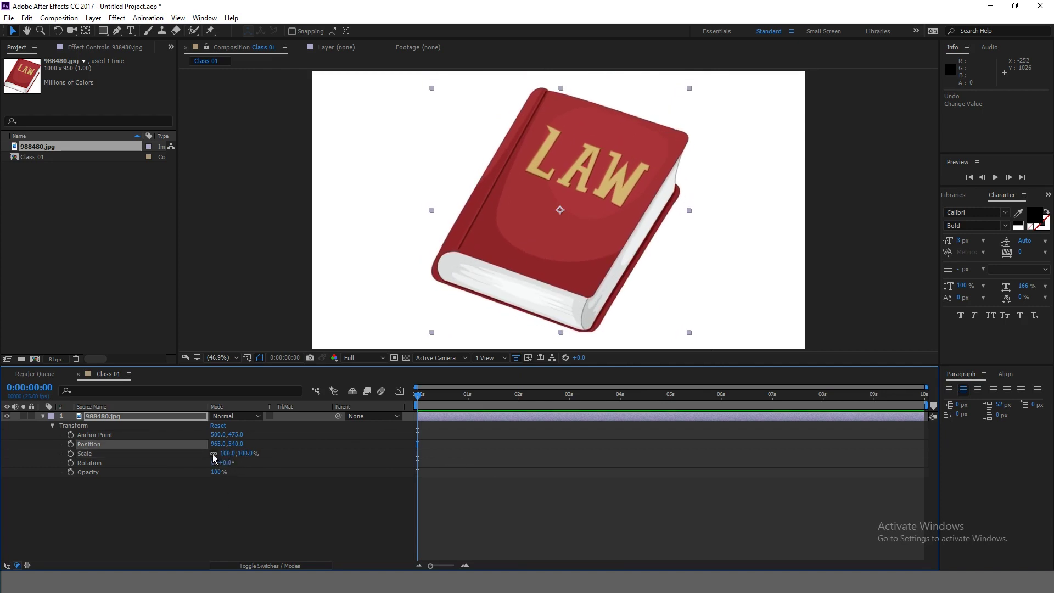
pyautogui.click(213, 453)
pyautogui.moveTo(227, 455); pyautogui.dragTo(249, 467)
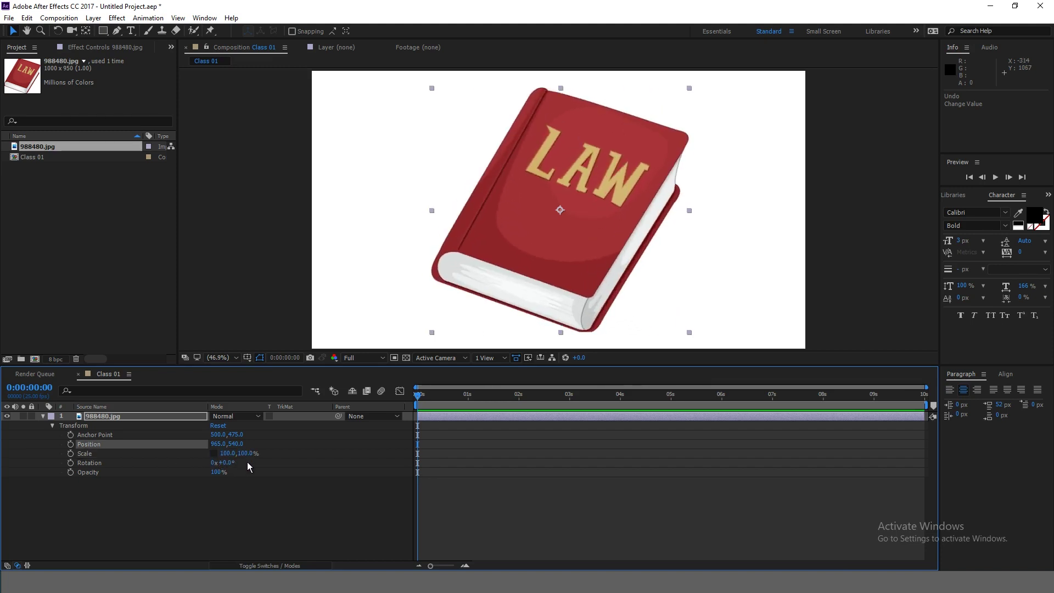
pyautogui.click(213, 454)
# Step: Try changing the layer's Rotation and Opacity, revert both, and deselect the layer
pyautogui.moveTo(221, 463); pyautogui.dragTo(131, 459)
pyautogui.moveTo(213, 472)
pyautogui.mouseDown()
pyautogui.moveTo(194, 479)
pyautogui.moveTo(214, 479)
pyautogui.mouseUp()
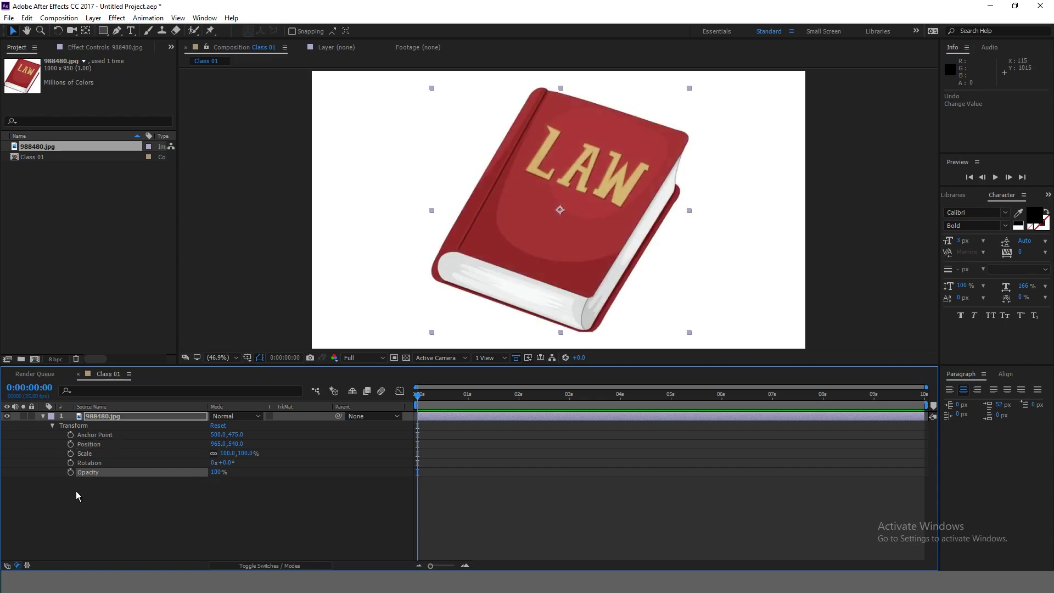
pyautogui.moveTo(93, 460); pyautogui.dragTo(99, 430)
pyautogui.click(110, 503)
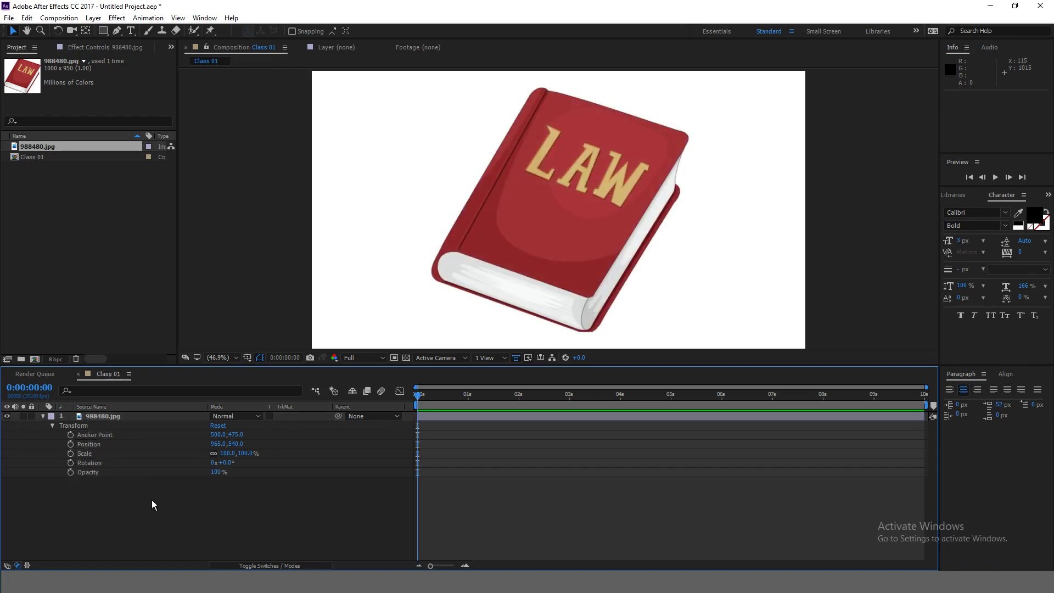
# Step: Enable Position keyframing on the 988480.jpg layer at 0:00:00:00 and scrub through the timeline
pyautogui.click(70, 444)
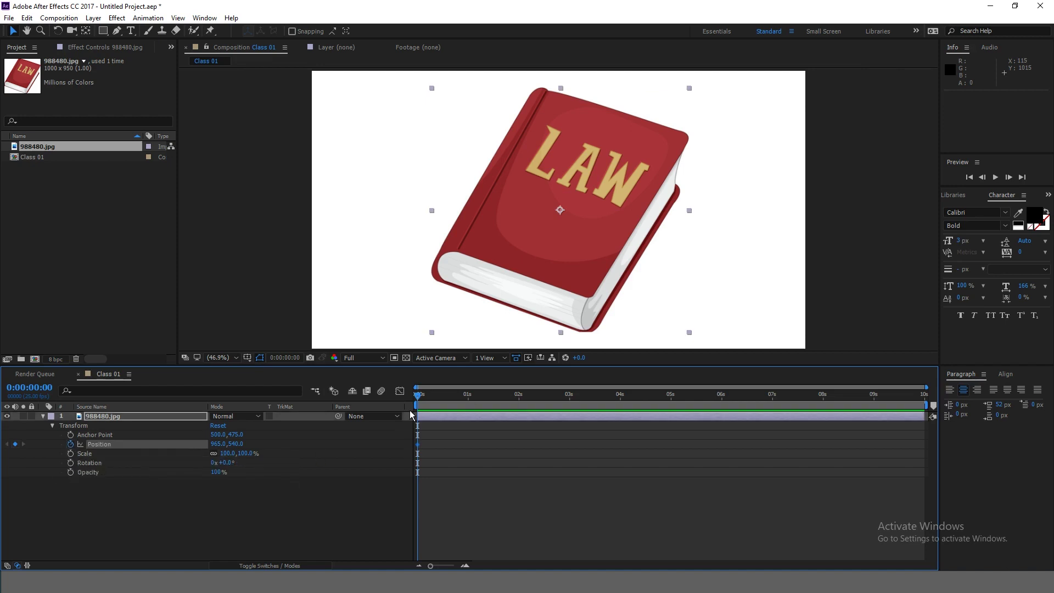
pyautogui.click(442, 400)
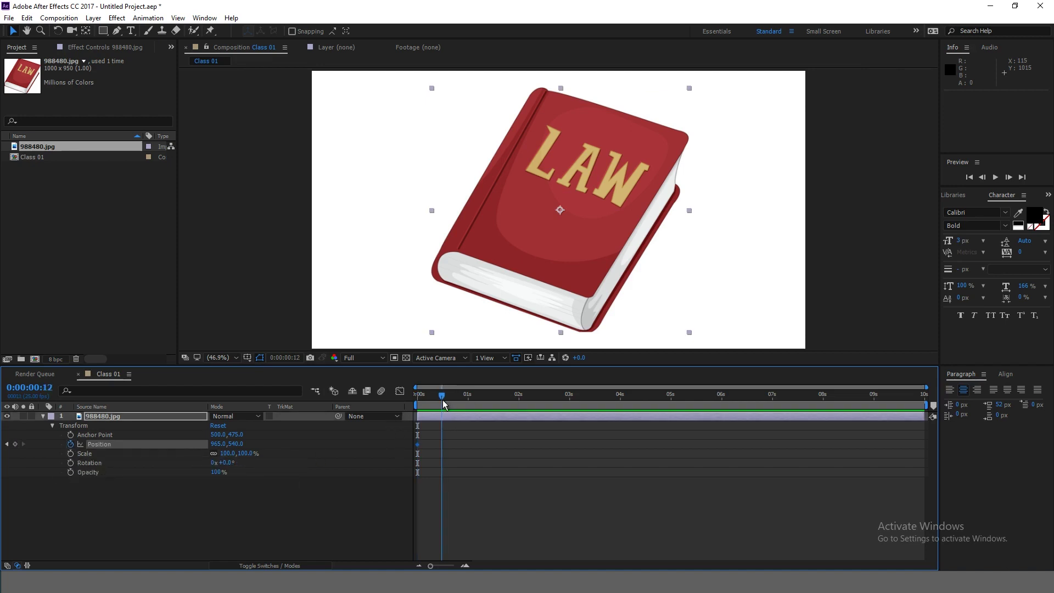
pyautogui.moveTo(443, 399)
pyautogui.mouseDown()
pyautogui.moveTo(468, 402)
pyautogui.moveTo(444, 407)
pyautogui.mouseUp()
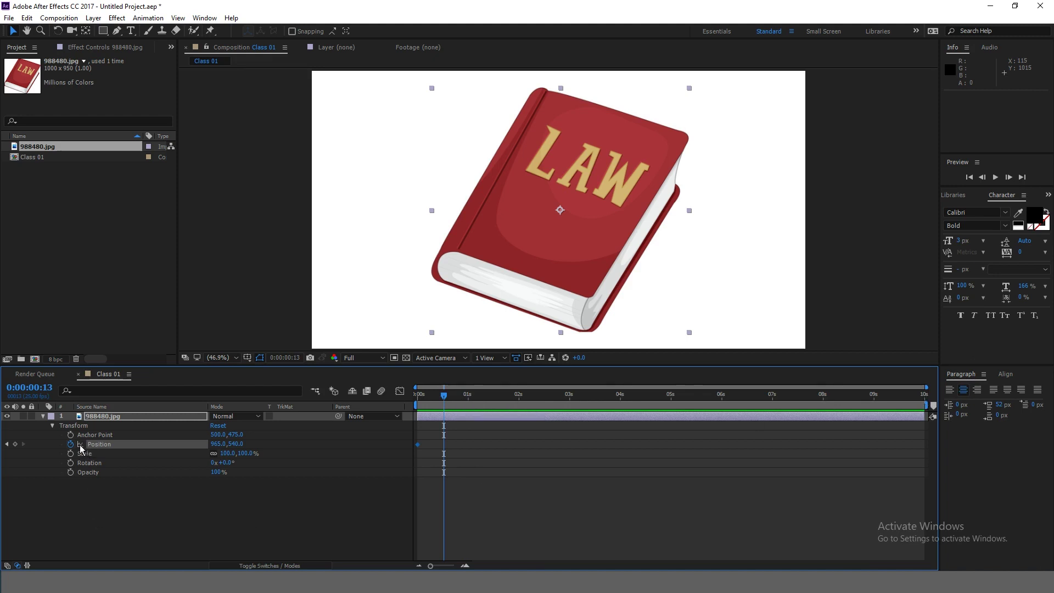
pyautogui.moveTo(429, 396); pyautogui.dragTo(403, 407)
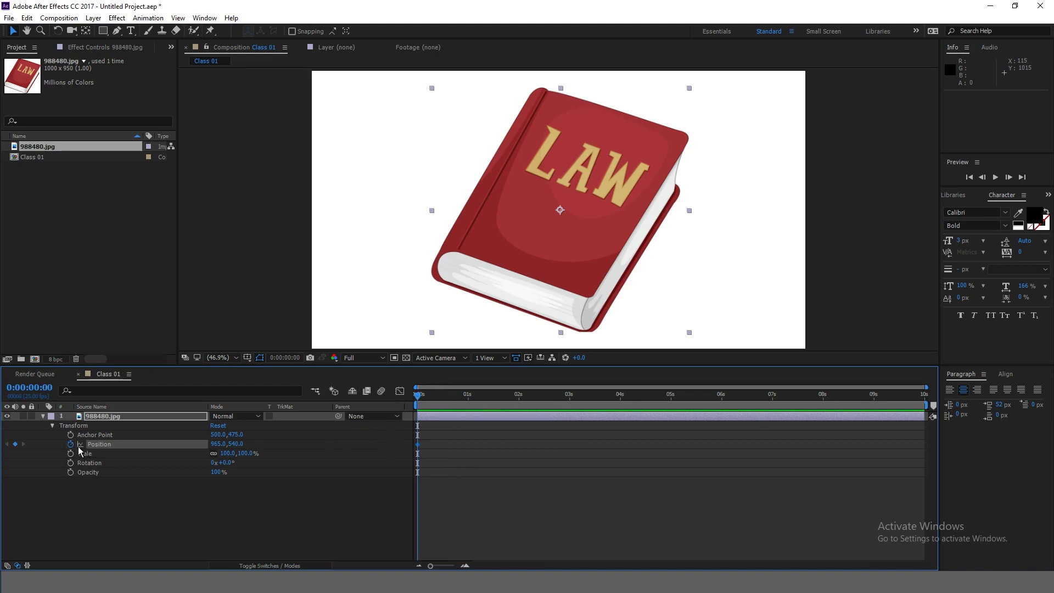
pyautogui.moveTo(423, 402); pyautogui.dragTo(642, 418)
pyautogui.click(460, 406)
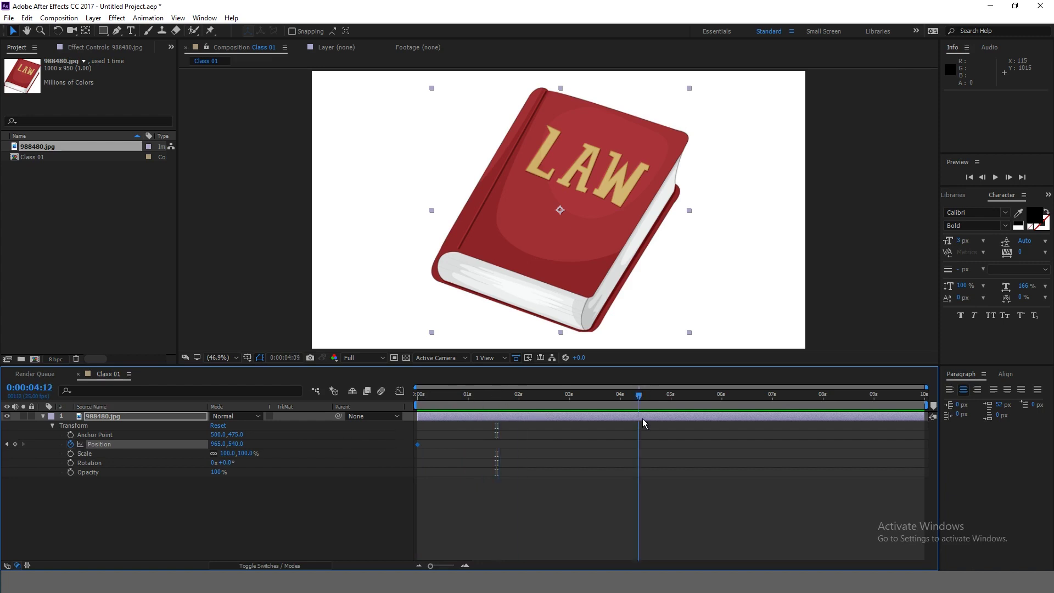
# Step: Try turning Position keyframing off and back on at 0:00:04:12, and undo both changes
pyautogui.click(71, 444)
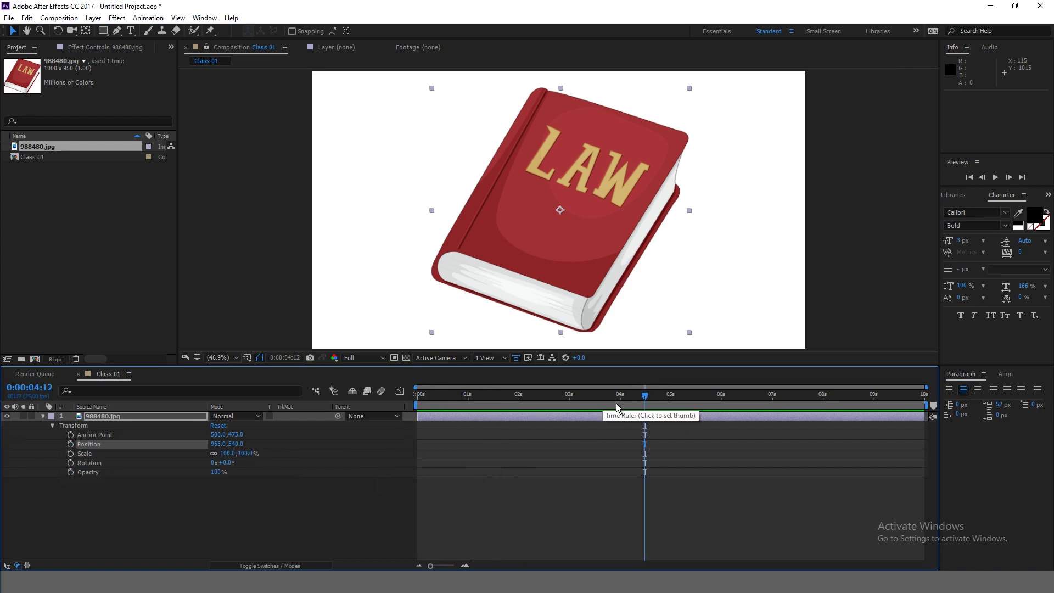
pyautogui.click(70, 443)
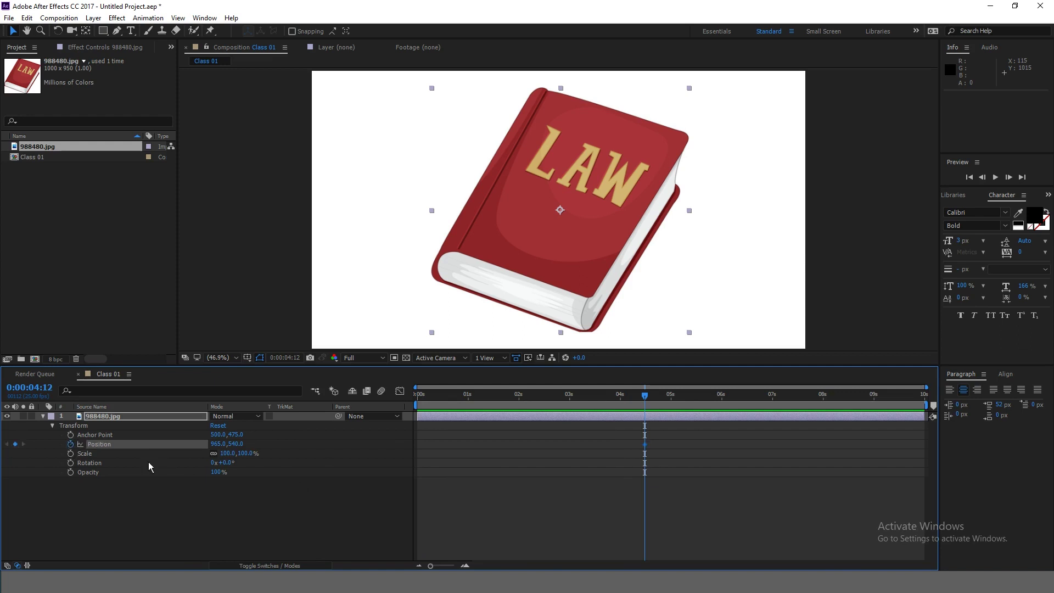
pyautogui.hotkey('ctrl', 'z')
pyautogui.hotkey('ctrl', 'z')
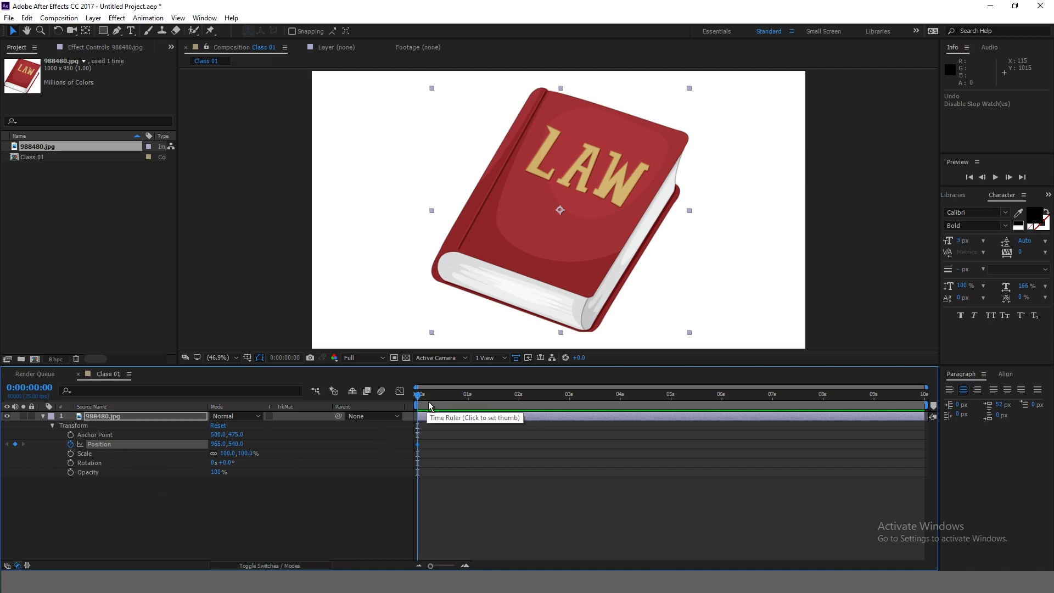
# Step: Add a second Position keyframe for the 988480.jpg layer at 0:00:00:12
pyautogui.click(451, 403)
pyautogui.moveTo(450, 403); pyautogui.dragTo(443, 404)
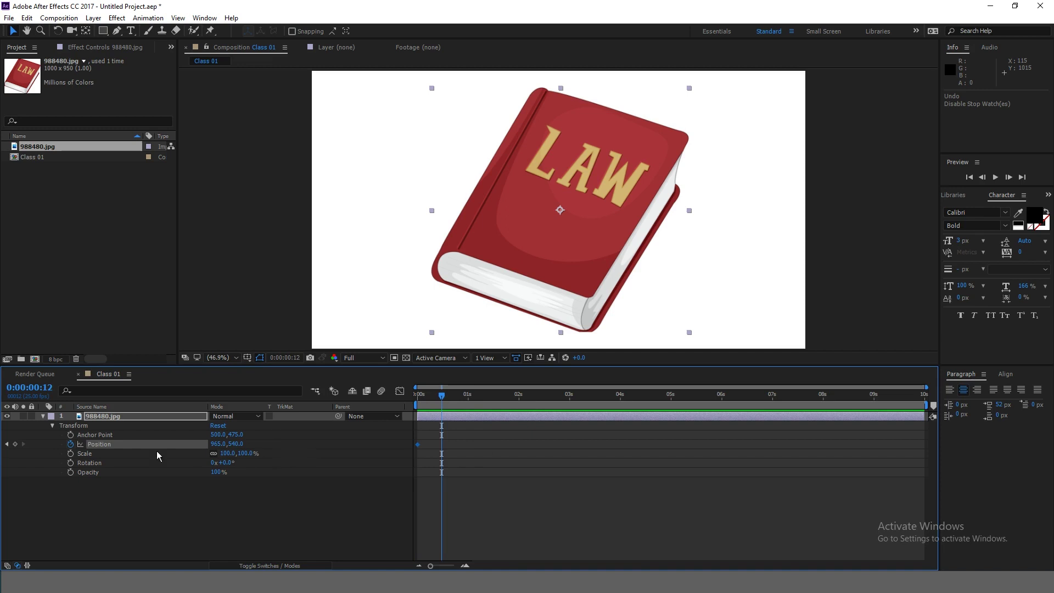
pyautogui.click(16, 444)
# Step: Scrub past the second Position keyframe to 0:00:01:02 and return to the keyframe at 0:00:00:12
pyautogui.click(471, 401)
pyautogui.moveTo(471, 402); pyautogui.dragTo(473, 402)
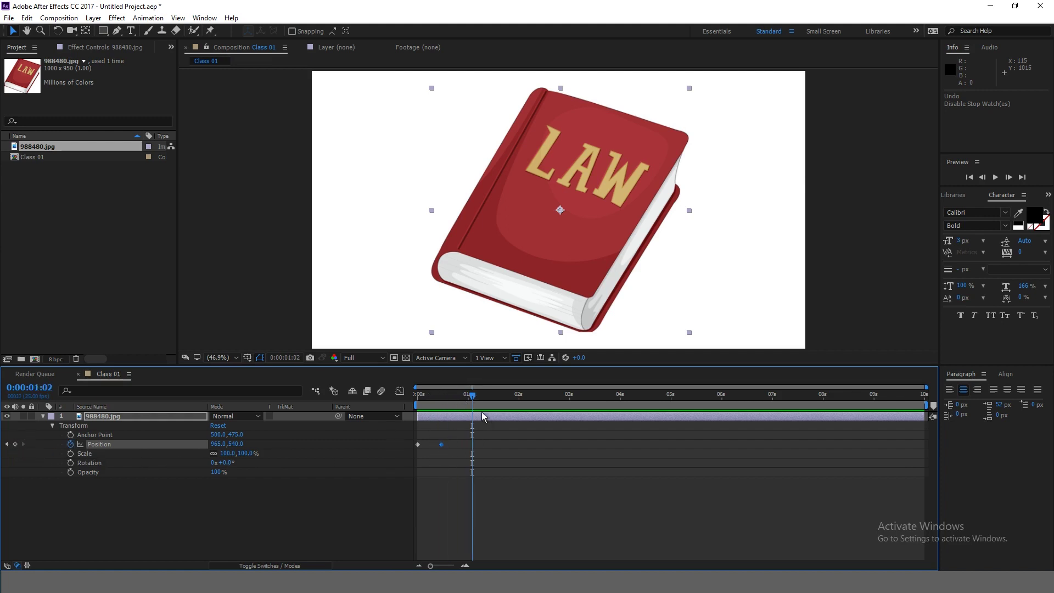
pyautogui.moveTo(458, 394); pyautogui.dragTo(459, 419)
pyautogui.press('j')
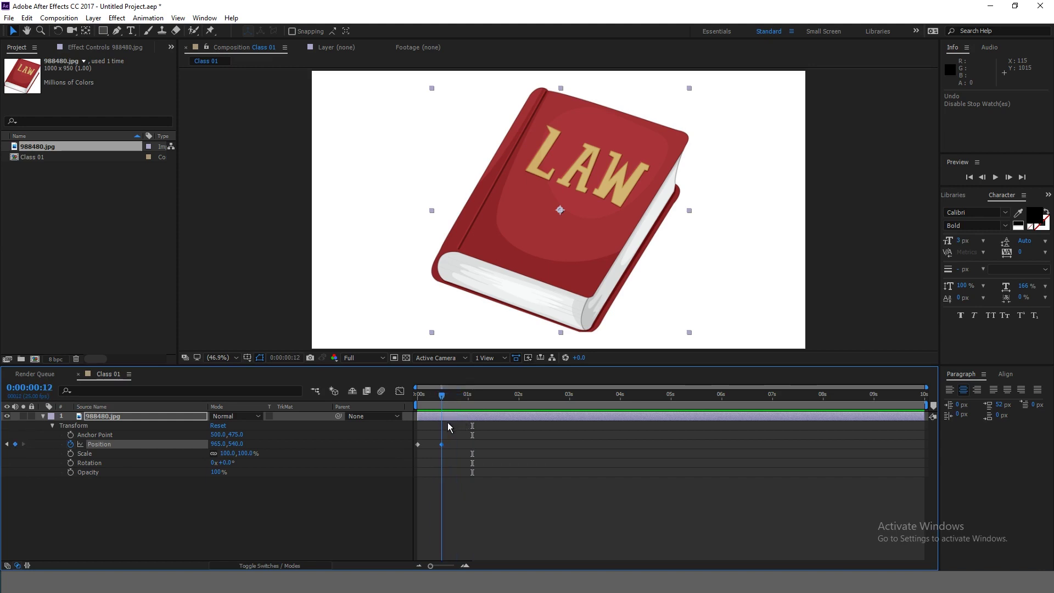
# Step: At 0:00:00:00, move the book out of the frame on its left side, to about Position -510.9, 554.9
pyautogui.moveTo(440, 431); pyautogui.dragTo(420, 436)
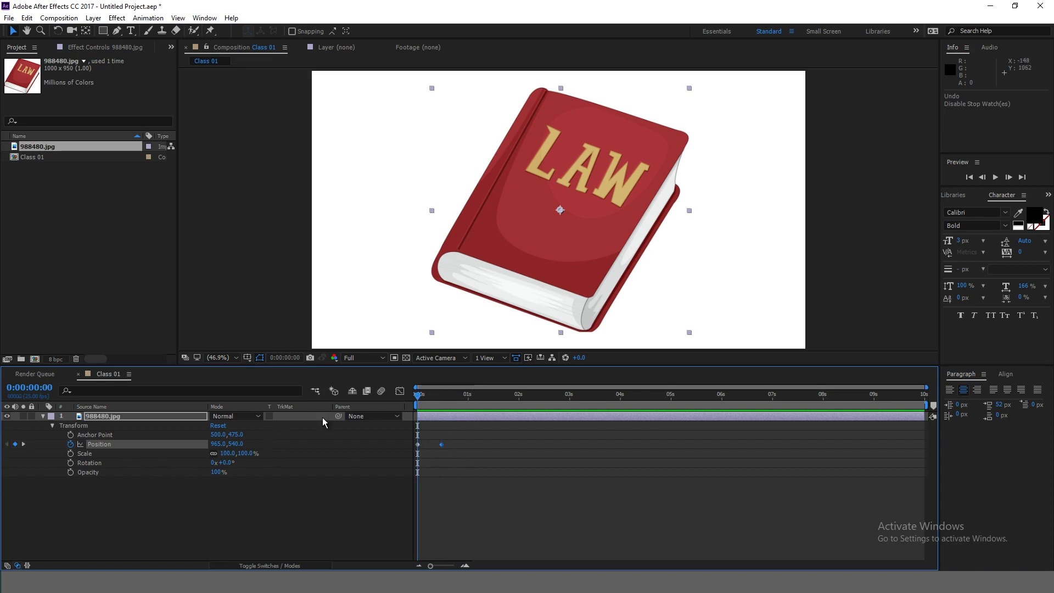
pyautogui.moveTo(220, 444); pyautogui.dragTo(56, 481)
pyautogui.moveTo(372, 164); pyautogui.dragTo(251, 183)
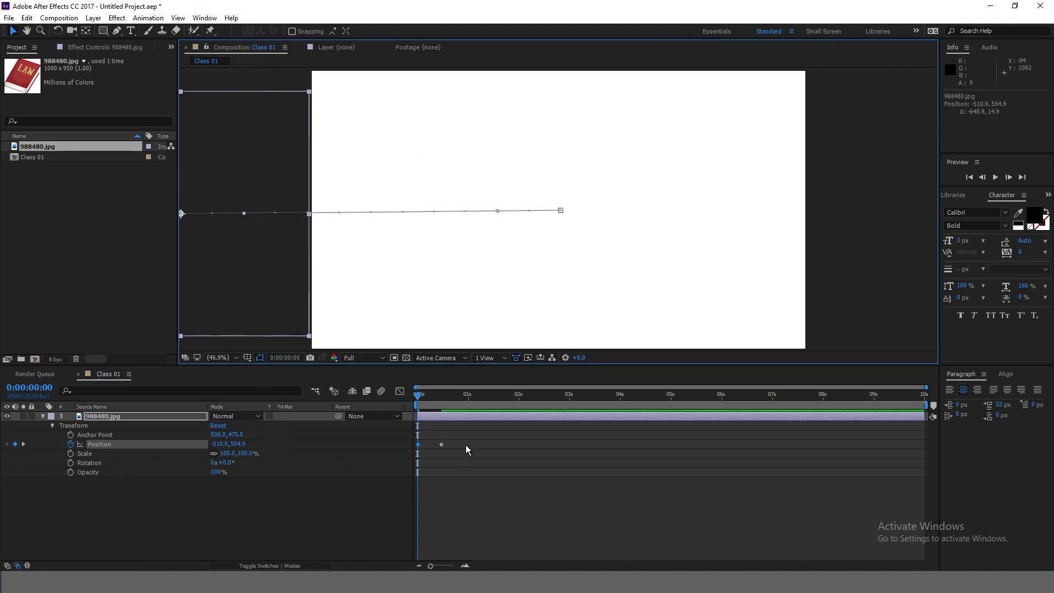
# Step: Play back the book's slide-in animation and scrub through the frames between its two Position keyframes
pyautogui.press('space')
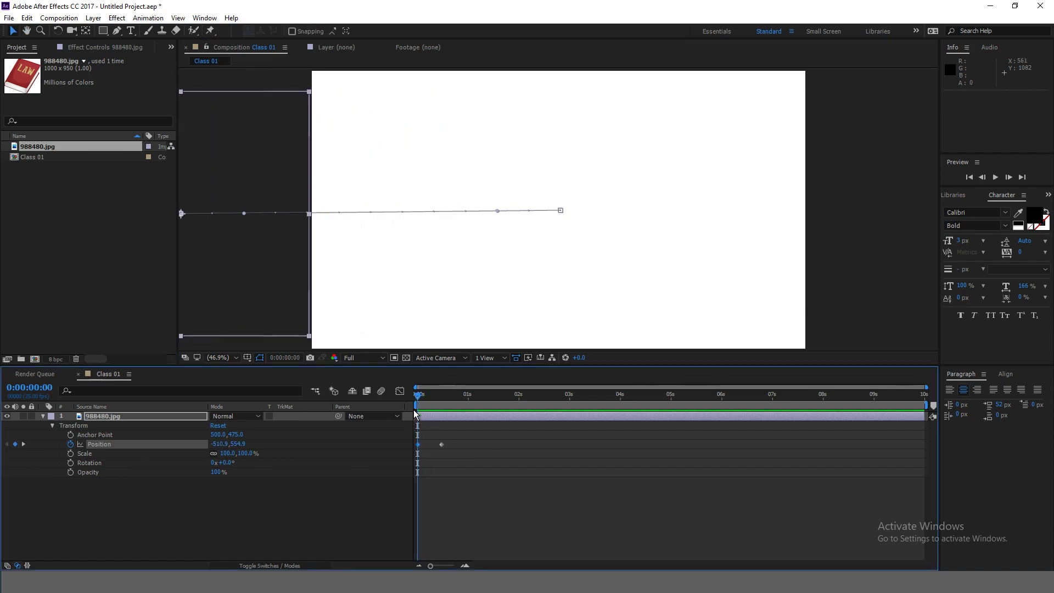
pyautogui.press('space')
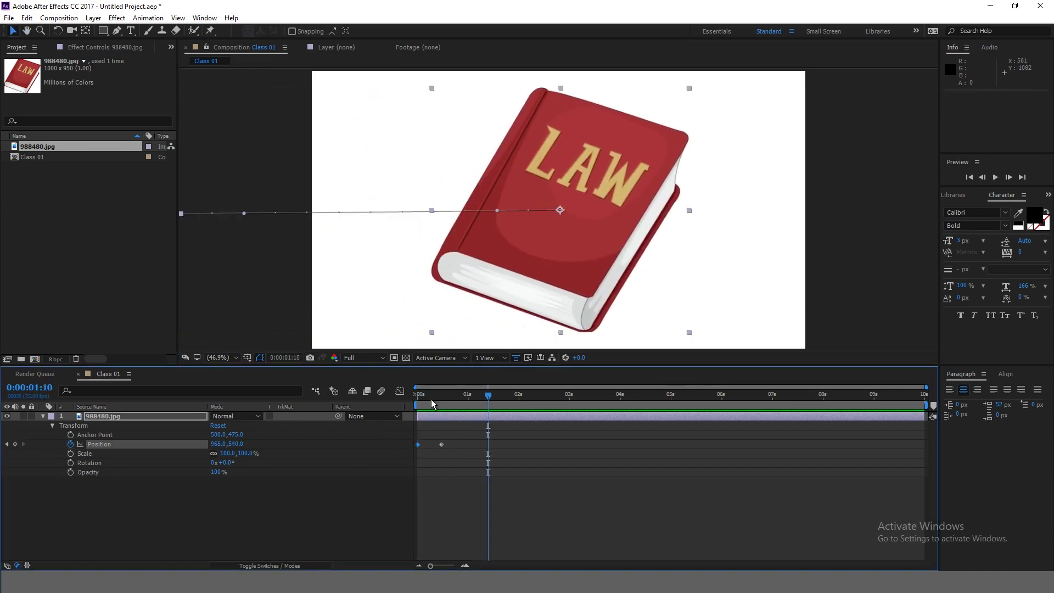
pyautogui.click(441, 399)
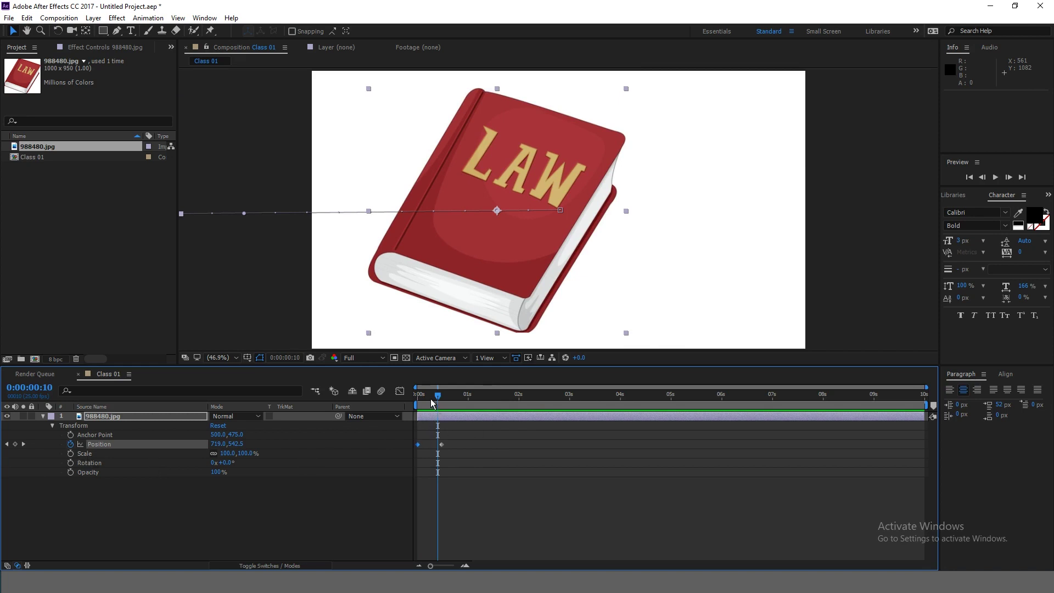
# Step: Add Scale keyframes of 100% to the 988480.jpg layer at 0:00:00:00 and 0:00:00:12
pyautogui.moveTo(436, 399); pyautogui.dragTo(409, 406)
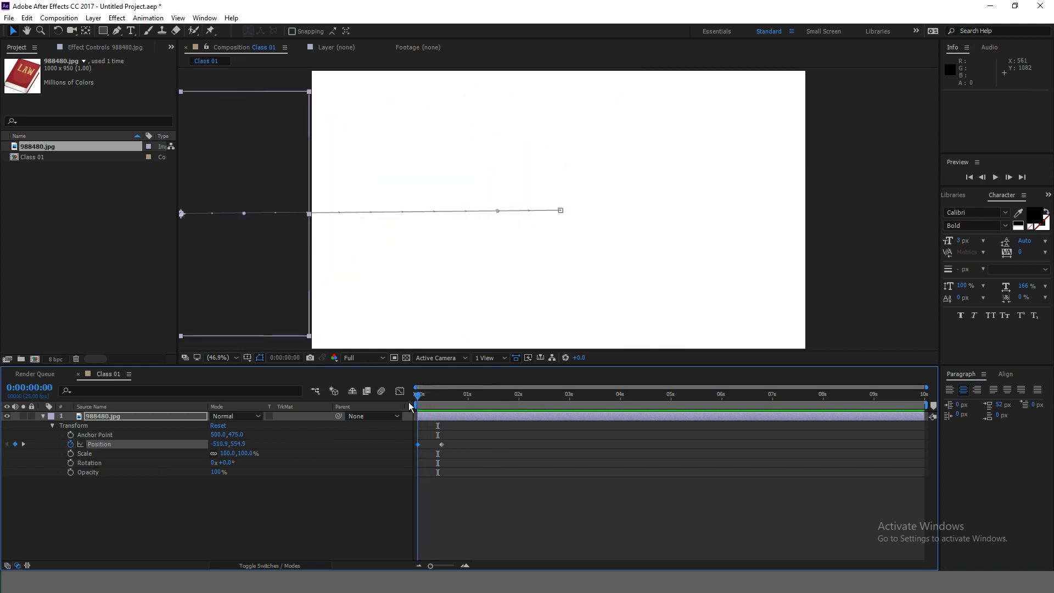
pyautogui.click(70, 453)
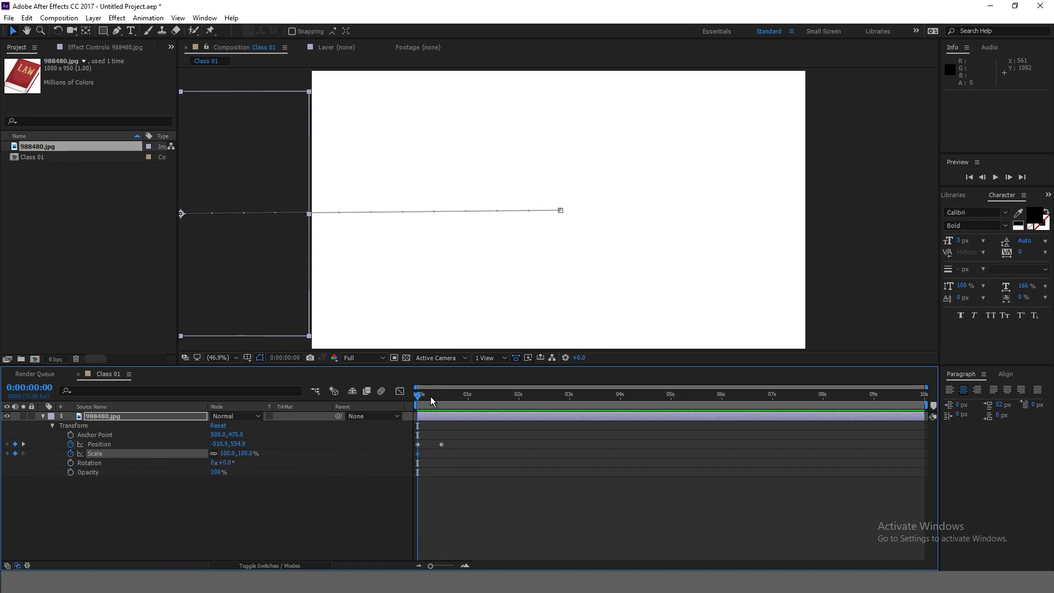
pyautogui.moveTo(430, 396); pyautogui.dragTo(442, 398)
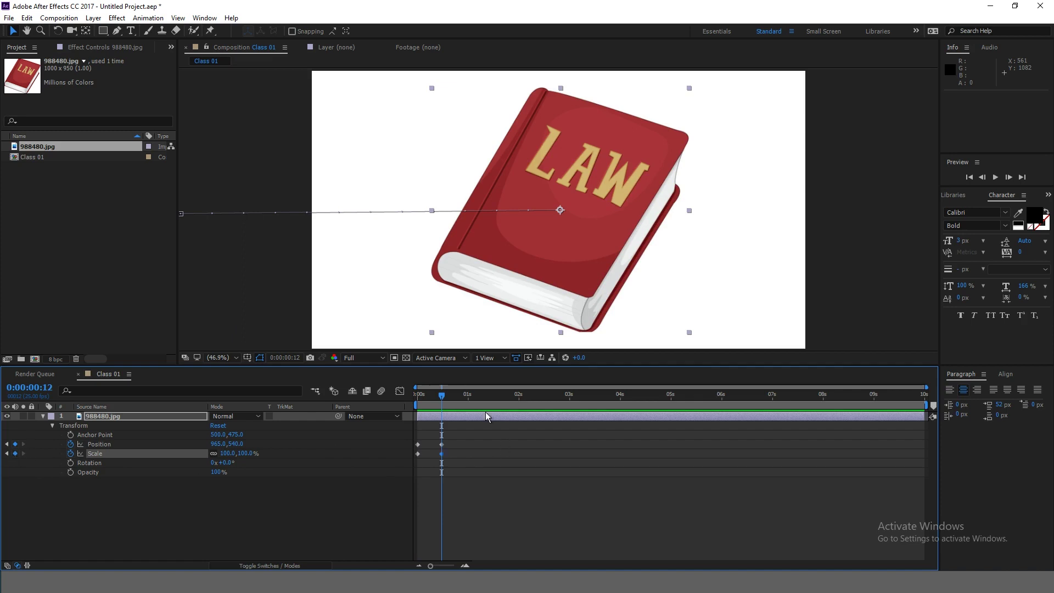
# Step: Set the book layer's Scale to 0% at 0:00:00:00
pyautogui.moveTo(442, 398); pyautogui.dragTo(416, 406)
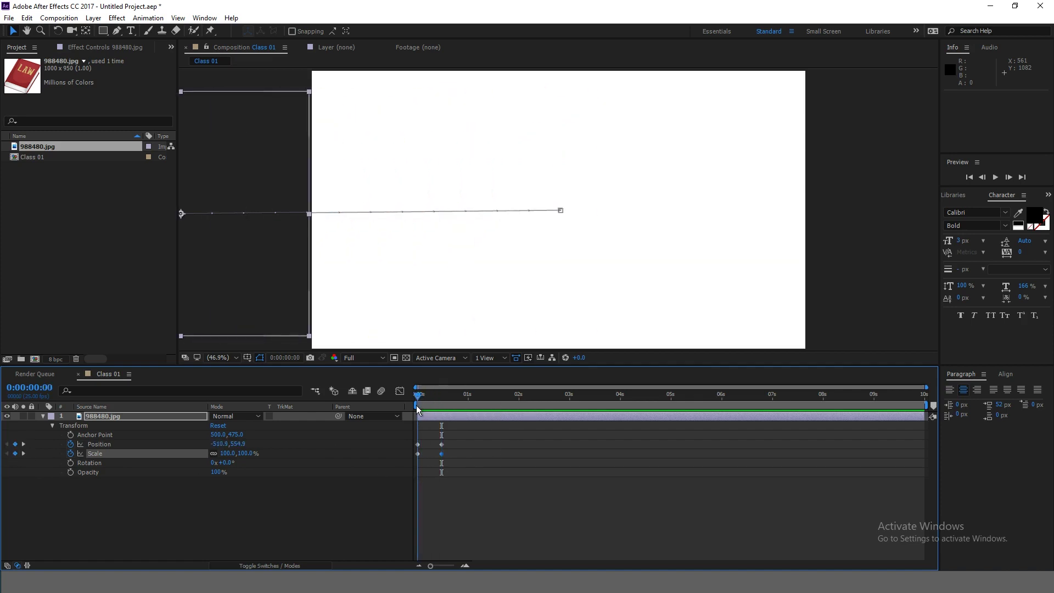
pyautogui.click(227, 454)
pyautogui.write('0')
pyautogui.press('Return')
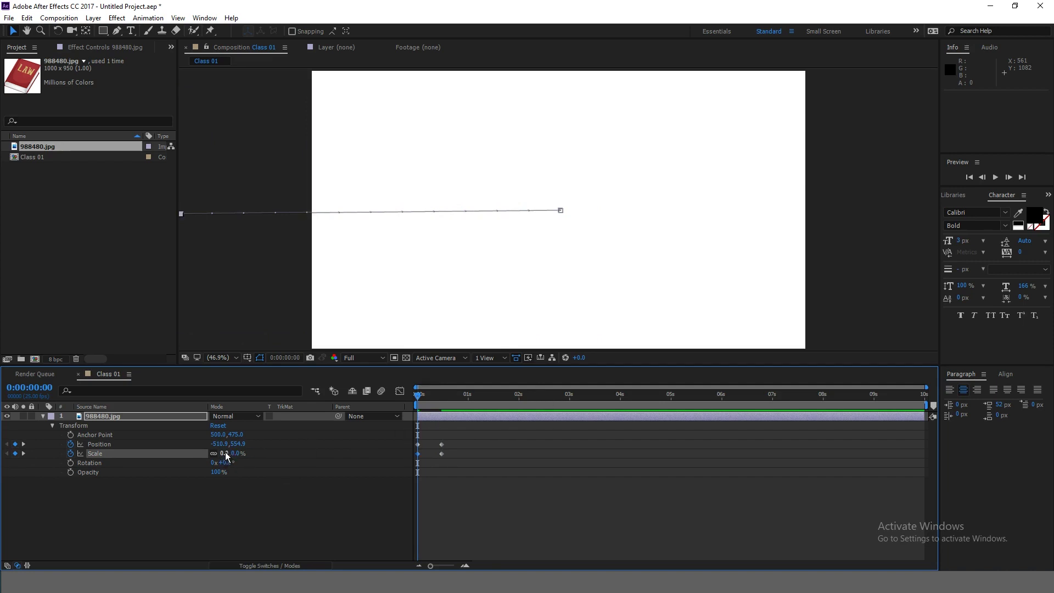
# Step: Play back the book's combined slide and scale animation, and return to the keyframes at 0:00:00:12
pyautogui.press('space')
pyautogui.press('space')
pyautogui.press('space')
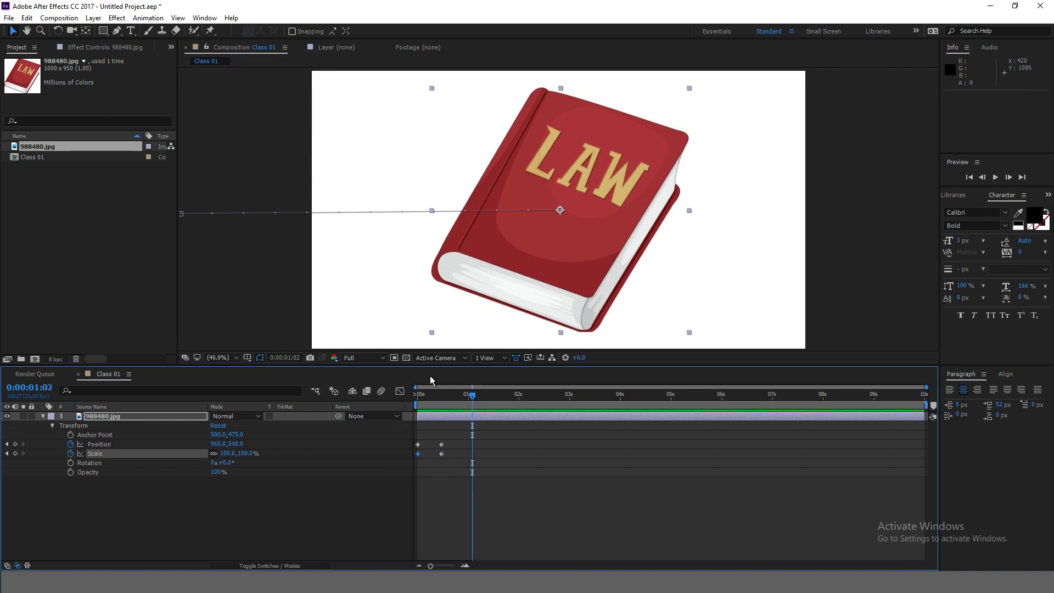
pyautogui.moveTo(433, 393)
pyautogui.mouseDown()
pyautogui.moveTo(419, 405)
pyautogui.moveTo(441, 406)
pyautogui.mouseUp()
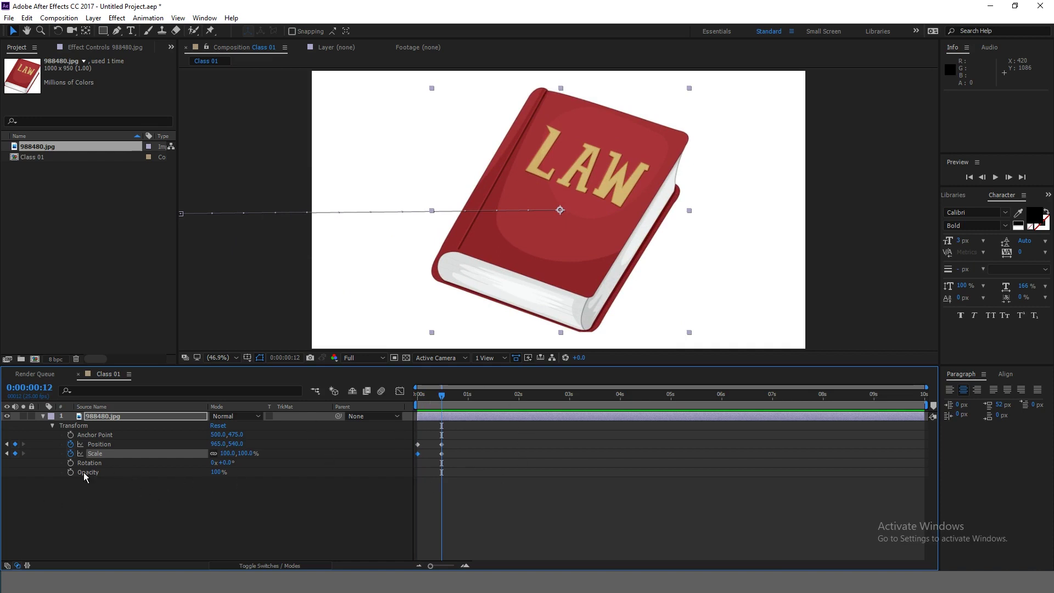
# Step: Keyframe the book's Rotation from 0x+0.0° at 0:00:00:00 to one full revolution, 1x+0.0°, at 0:00:00:12
pyautogui.moveTo(442, 396); pyautogui.dragTo(417, 401)
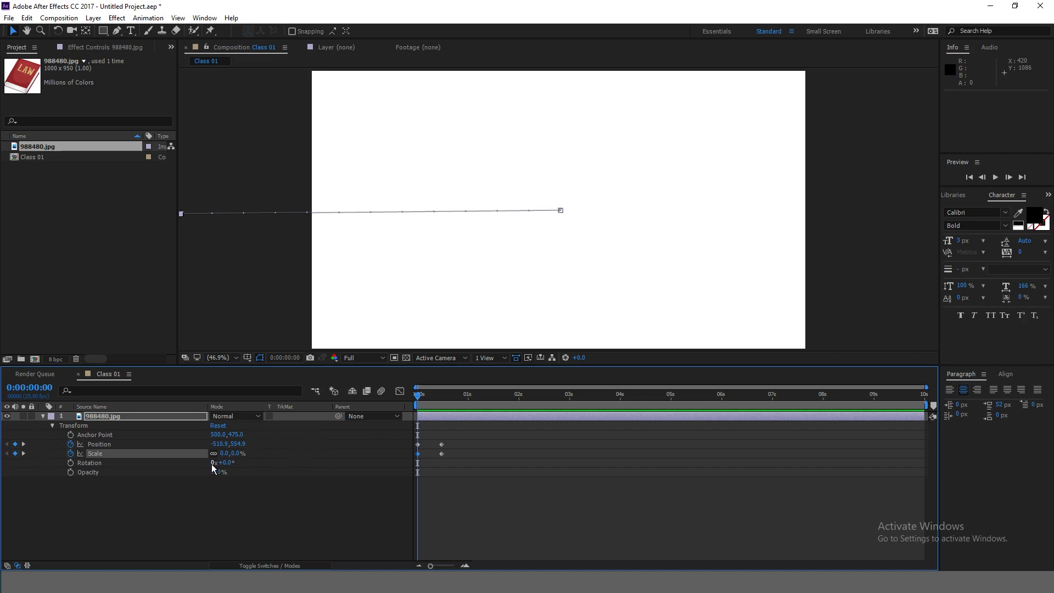
pyautogui.click(71, 463)
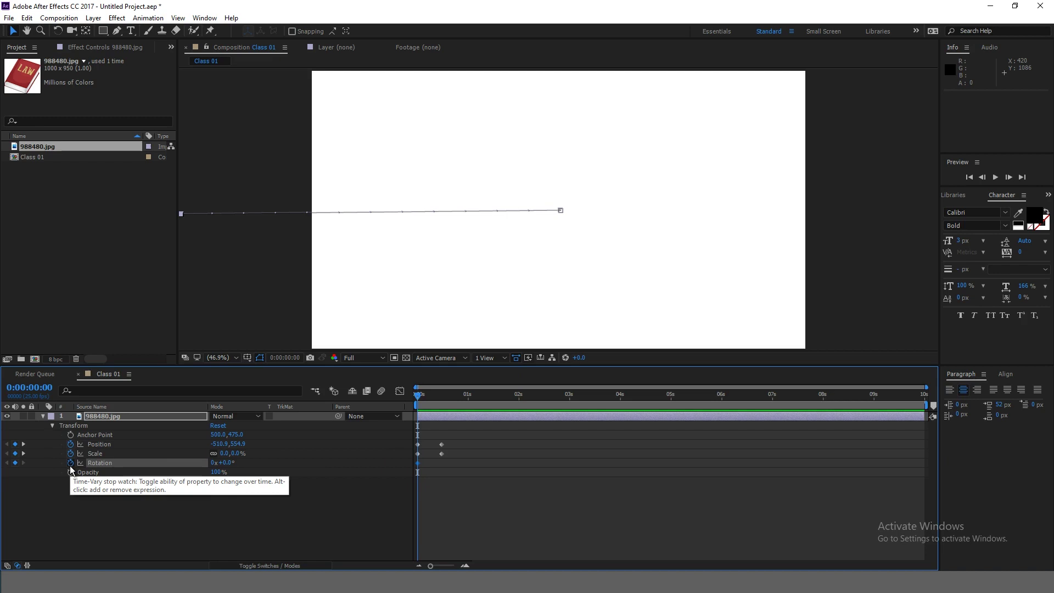
pyautogui.moveTo(432, 397); pyautogui.dragTo(444, 403)
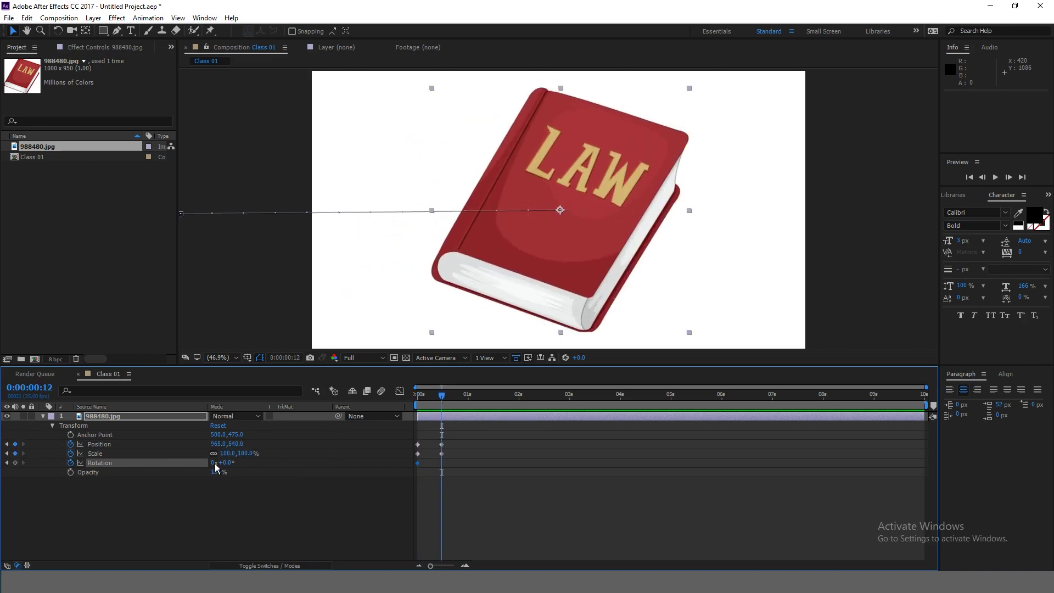
pyautogui.click(214, 464)
pyautogui.write('1')
pyautogui.press('Return')
# Step: Play back the animation from the start to check the book's rotation
pyautogui.moveTo(441, 395); pyautogui.dragTo(403, 411)
pyautogui.press('space')
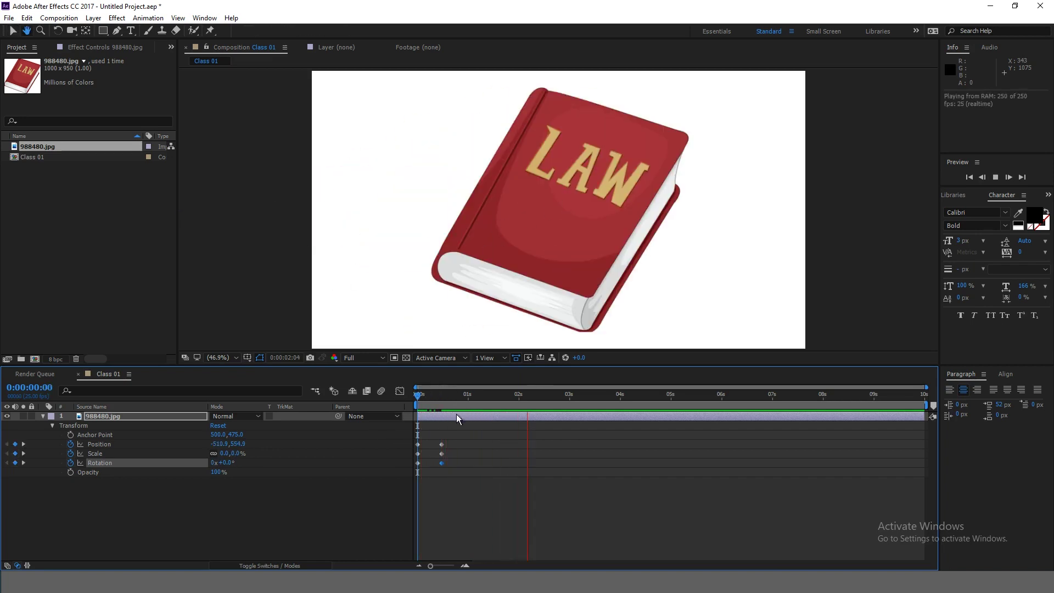
pyautogui.press('space')
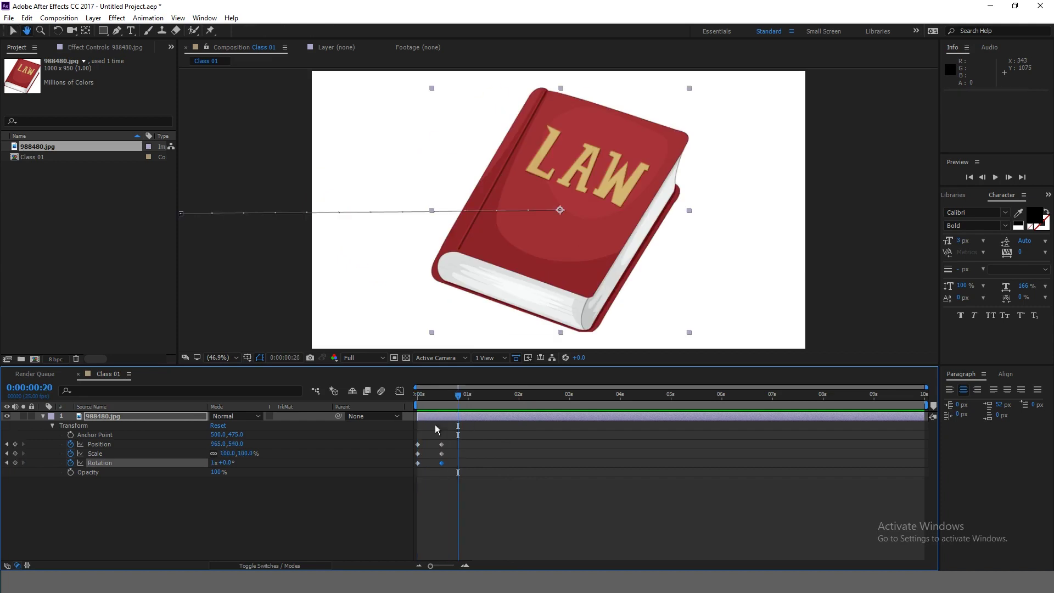
# Step: Shorten the composition's work area so that it runs from 0:00:00:00 to 0:00:00:24
pyautogui.click(926, 406)
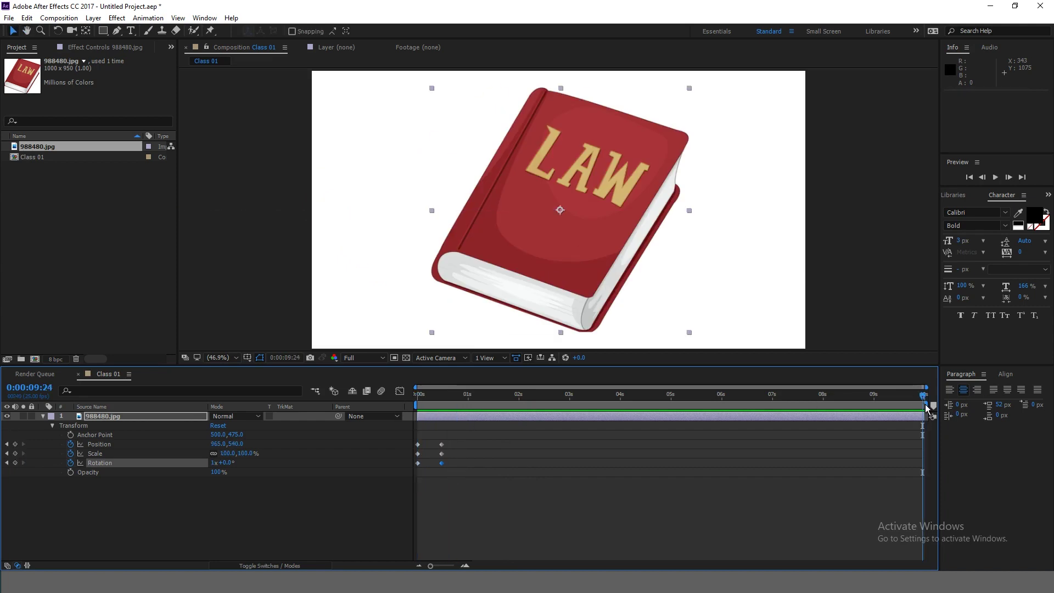
pyautogui.moveTo(925, 407); pyautogui.dragTo(761, 407)
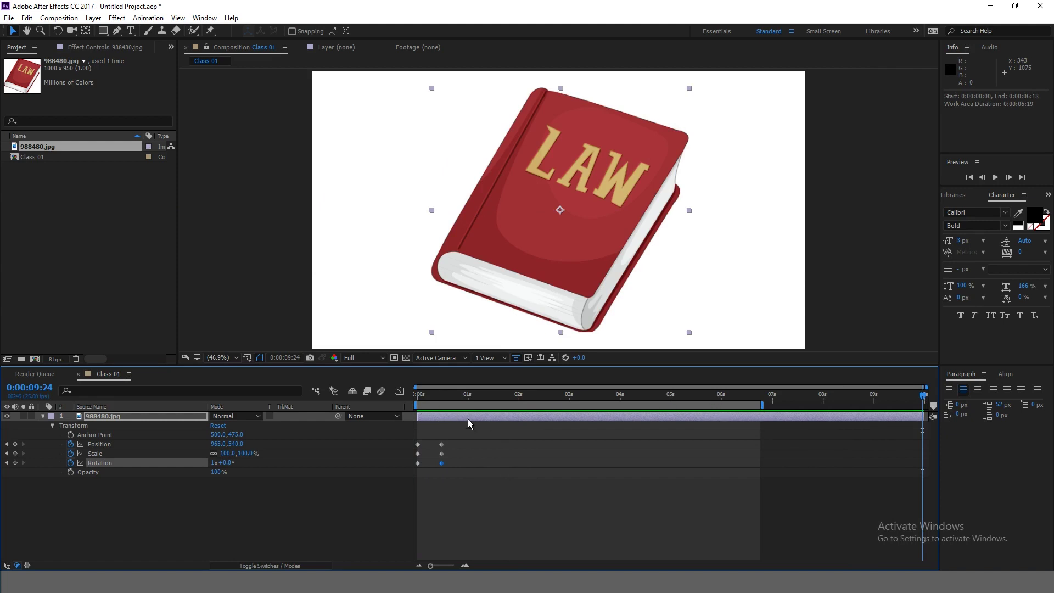
pyautogui.moveTo(762, 407); pyautogui.dragTo(604, 421)
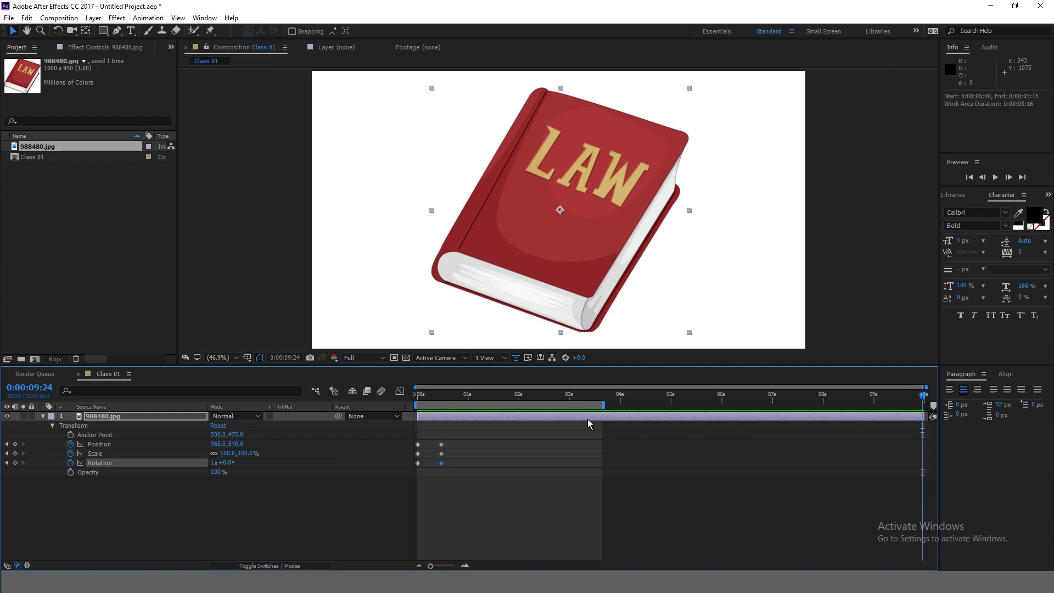
pyautogui.moveTo(605, 409); pyautogui.dragTo(531, 413)
pyautogui.hotkey('ctrl', 'z')
pyautogui.moveTo(466, 409); pyautogui.dragTo(469, 420)
# Step: Preview the shortened work area from 0:00:00:00
pyautogui.press('Home')
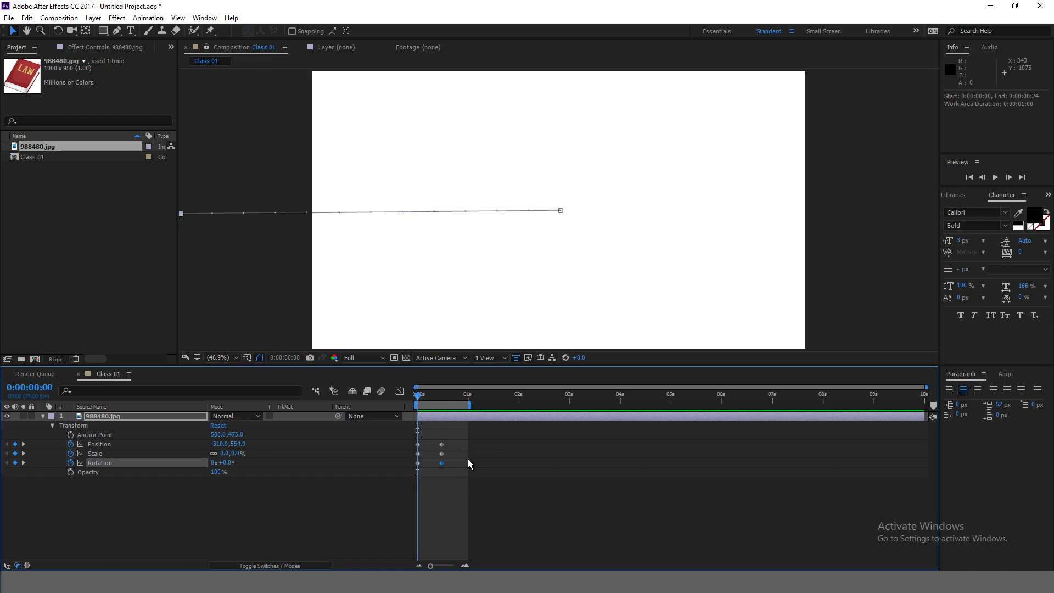
pyautogui.press('space')
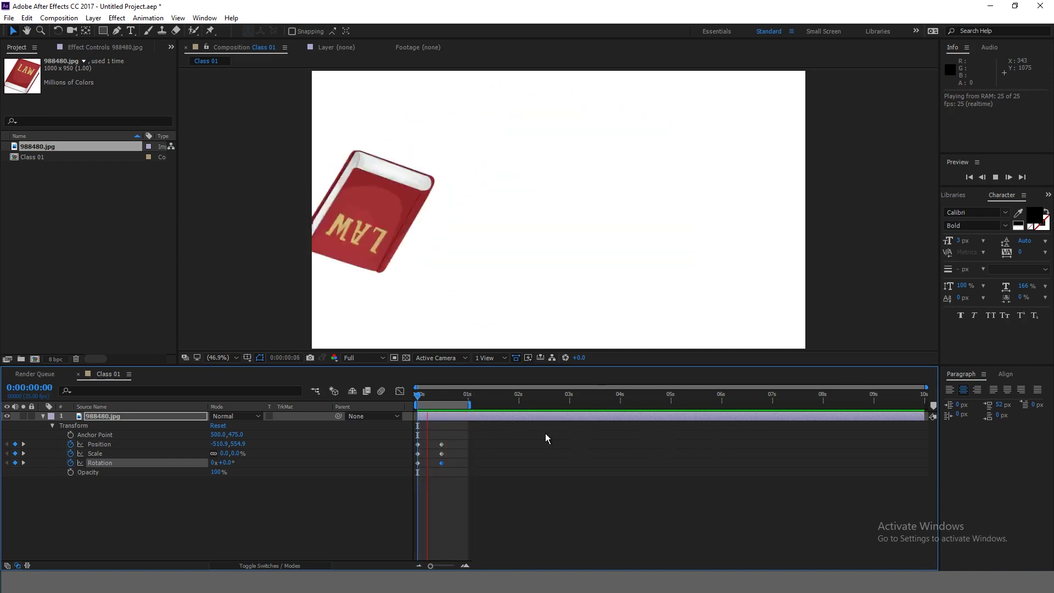
pyautogui.press('space')
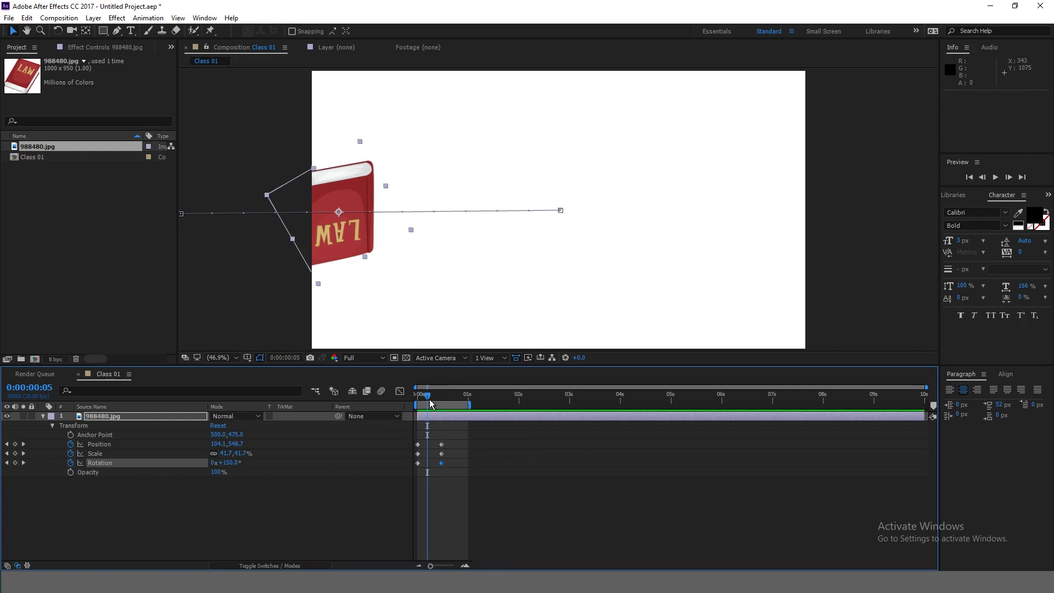
# Step: Keyframe the book's Opacity from 0% at 0:00:00:00 to 100% at 0:00:00:12
pyautogui.moveTo(429, 403); pyautogui.dragTo(409, 405)
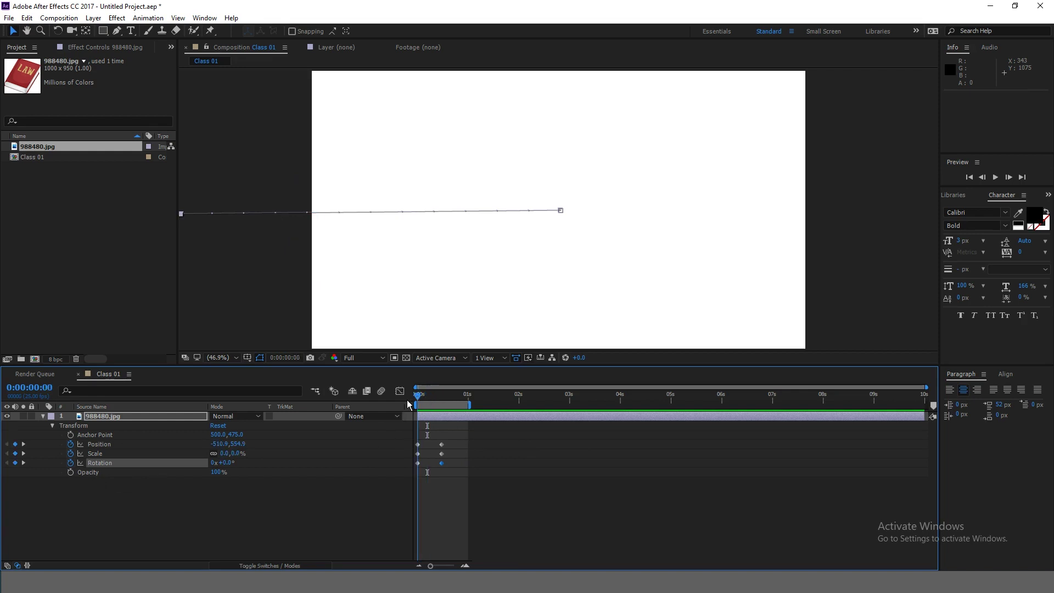
pyautogui.click(70, 472)
pyautogui.click(442, 402)
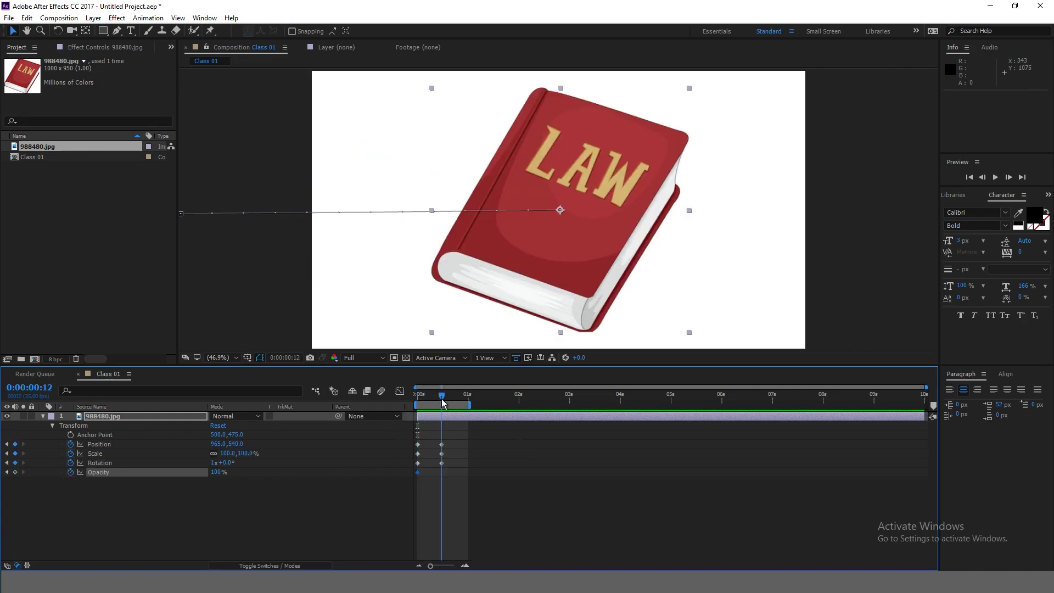
pyautogui.click(15, 472)
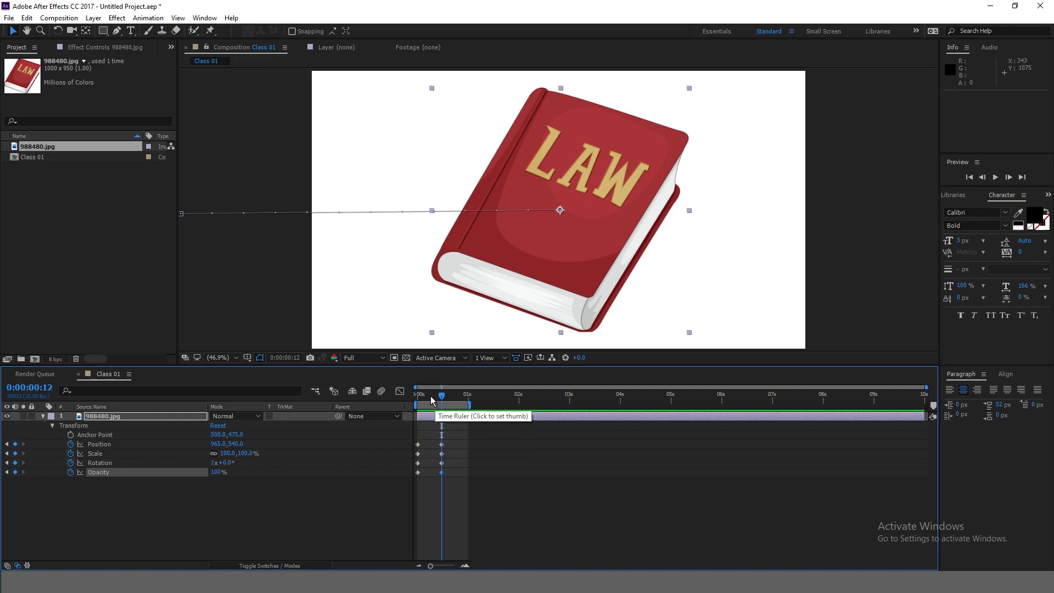
pyautogui.moveTo(442, 396); pyautogui.dragTo(407, 407)
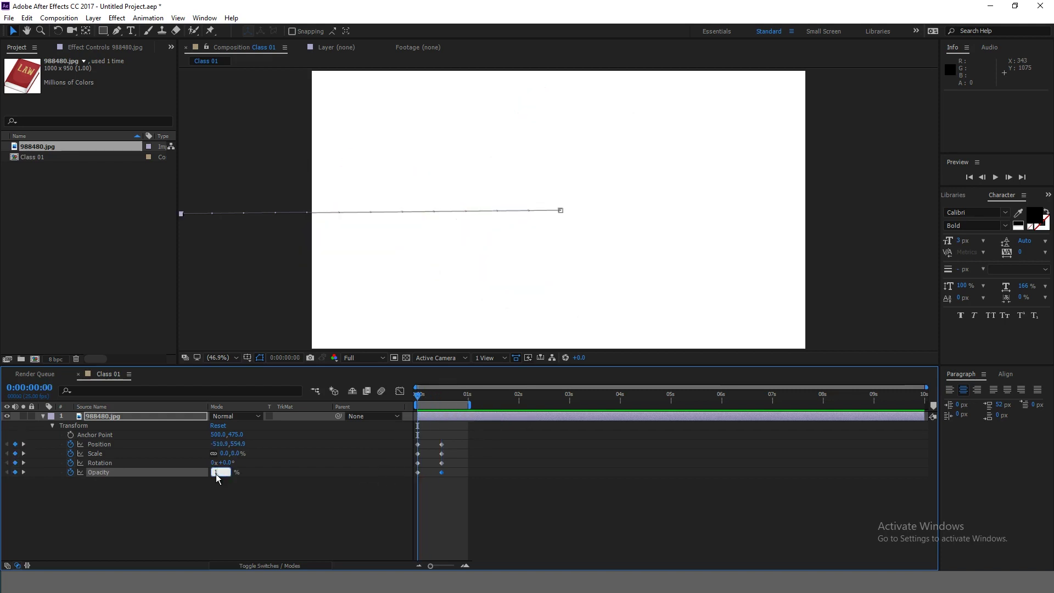
pyautogui.click(518, 443)
# Step: Play back the book's fade-in together with its other Transform animations, and go to 0:00:00:02
pyautogui.press('space')
pyautogui.press('space')
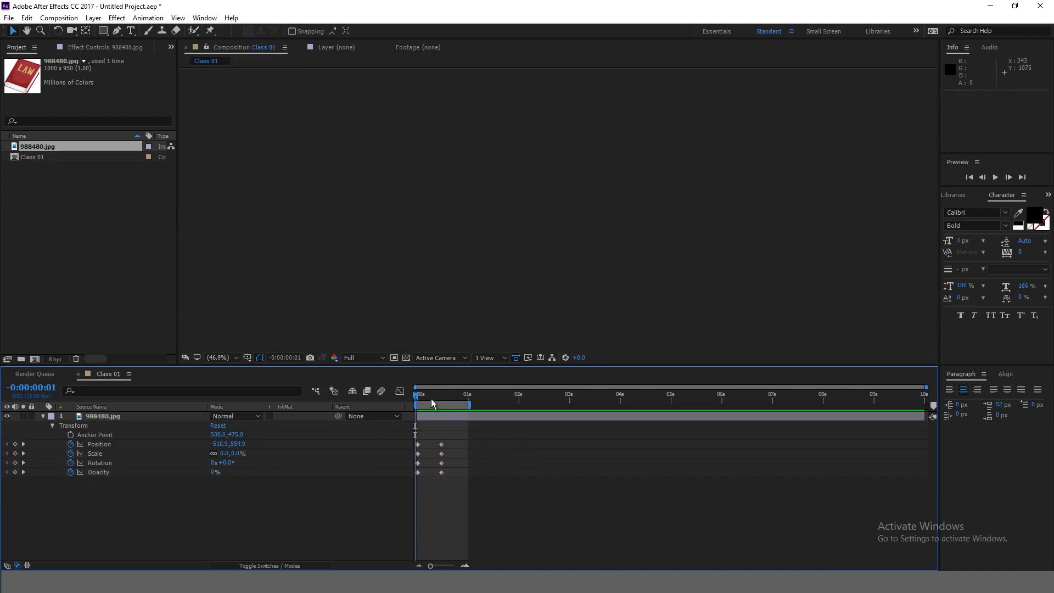
pyautogui.press('space')
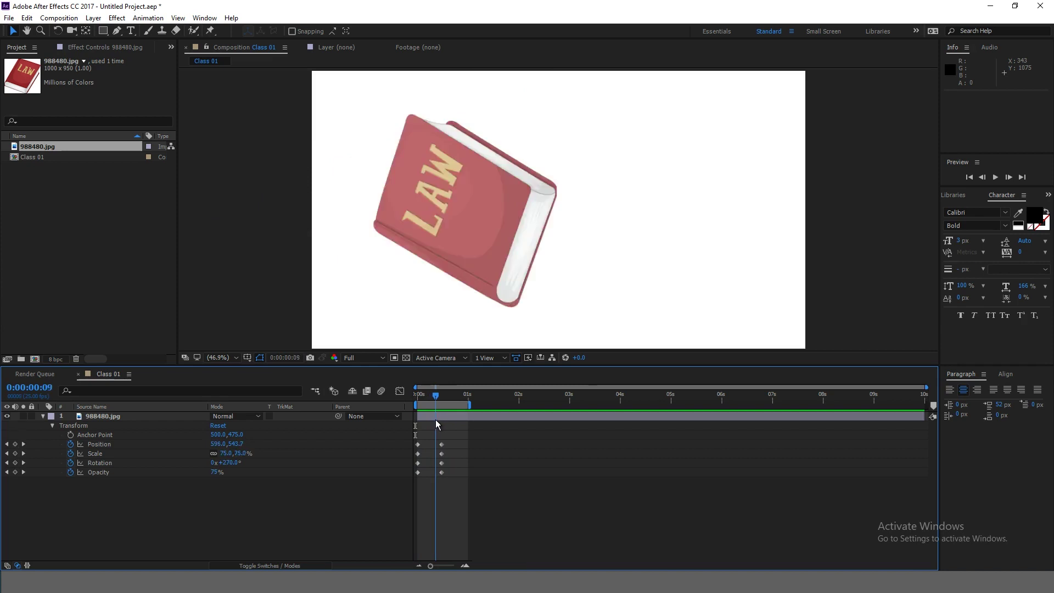
pyautogui.press('space')
pyautogui.press('space')
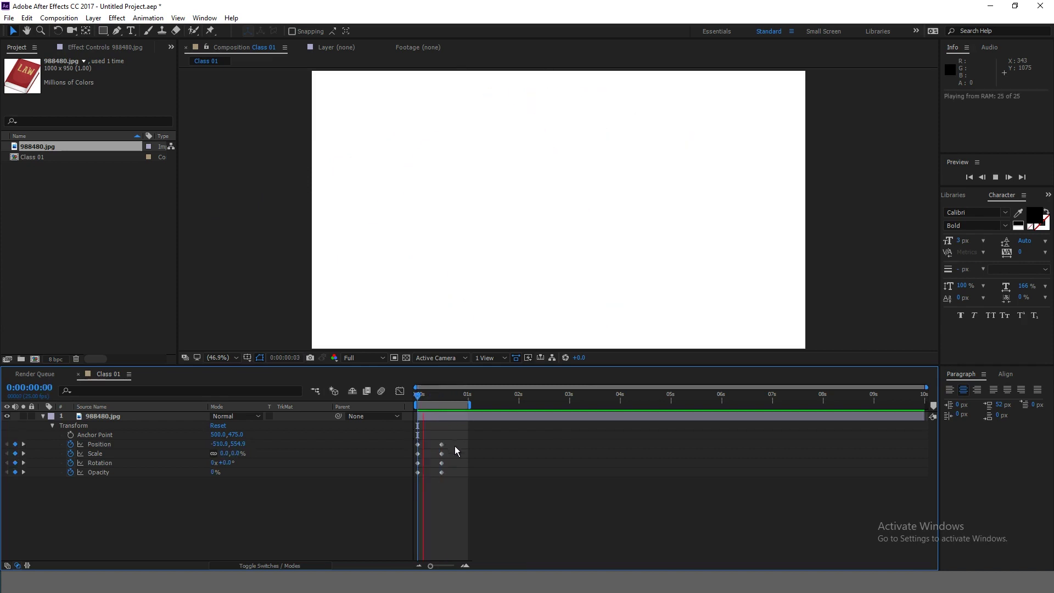
pyautogui.press('space')
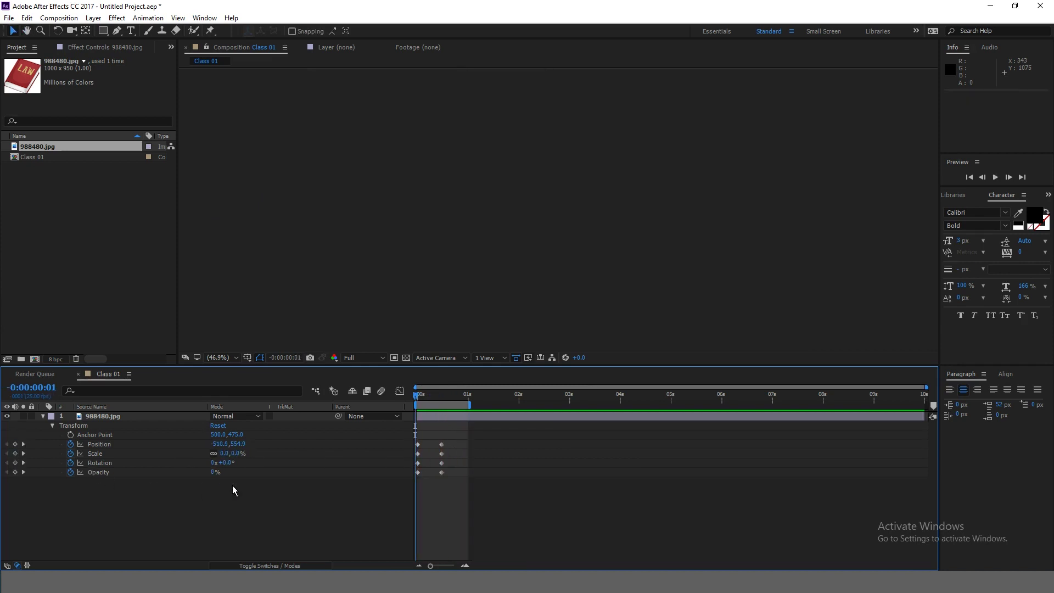
pyautogui.click(422, 401)
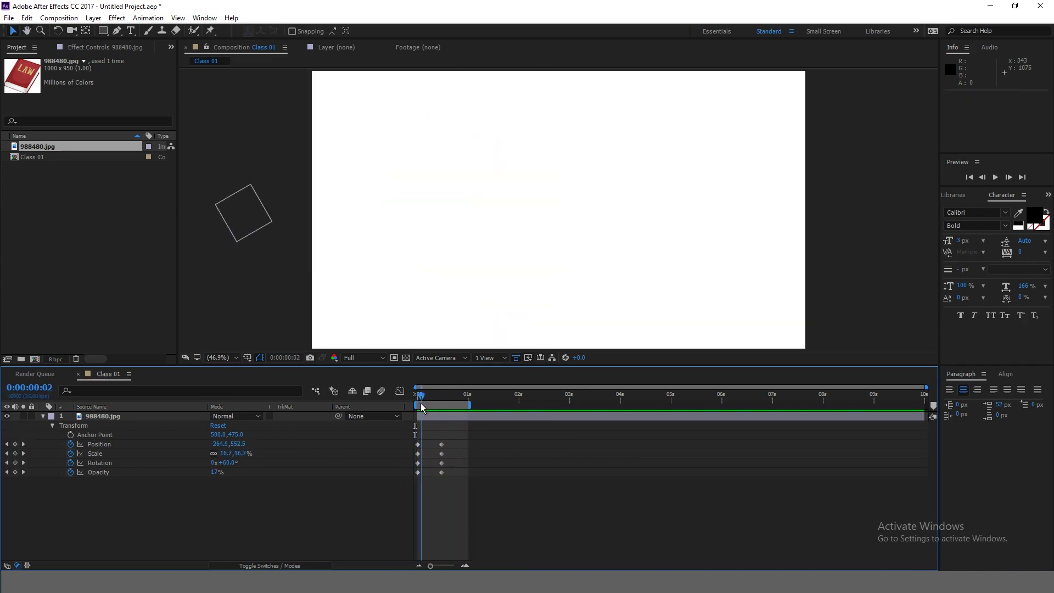
# Step: Collapse the book layer, import Show.02_11_15_24.Still001.png and add it to the Class 01 timeline beneath 988480.jpg
pyautogui.click(43, 417)
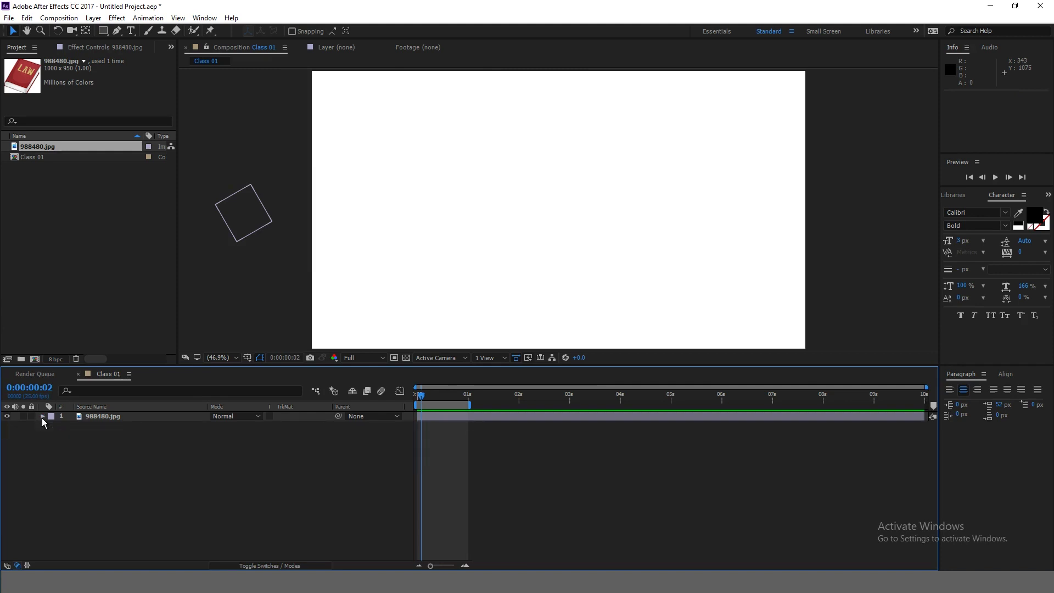
pyautogui.click(80, 282)
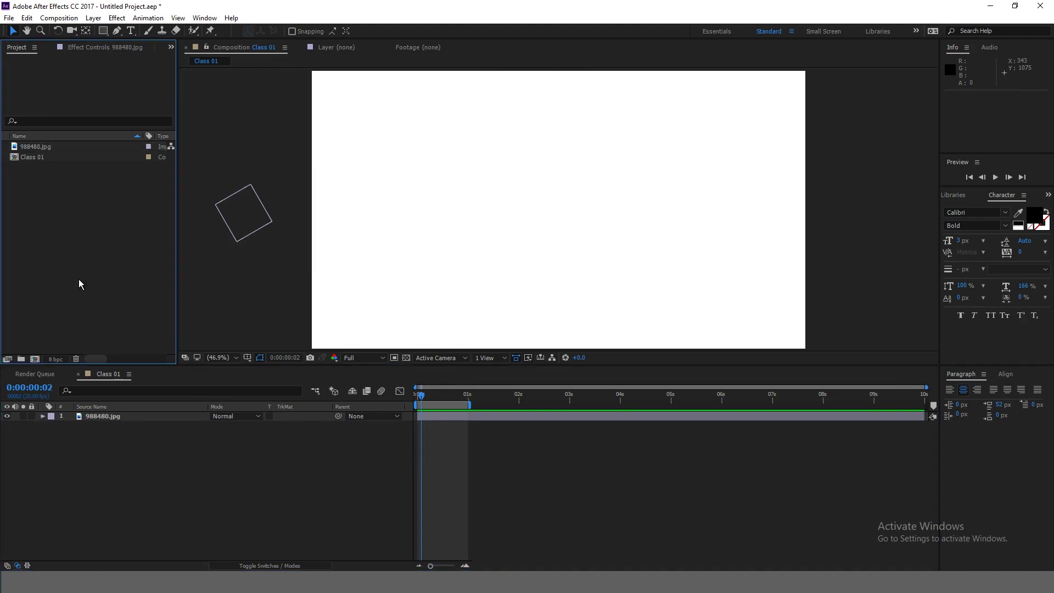
pyautogui.doubleClick(65, 218)
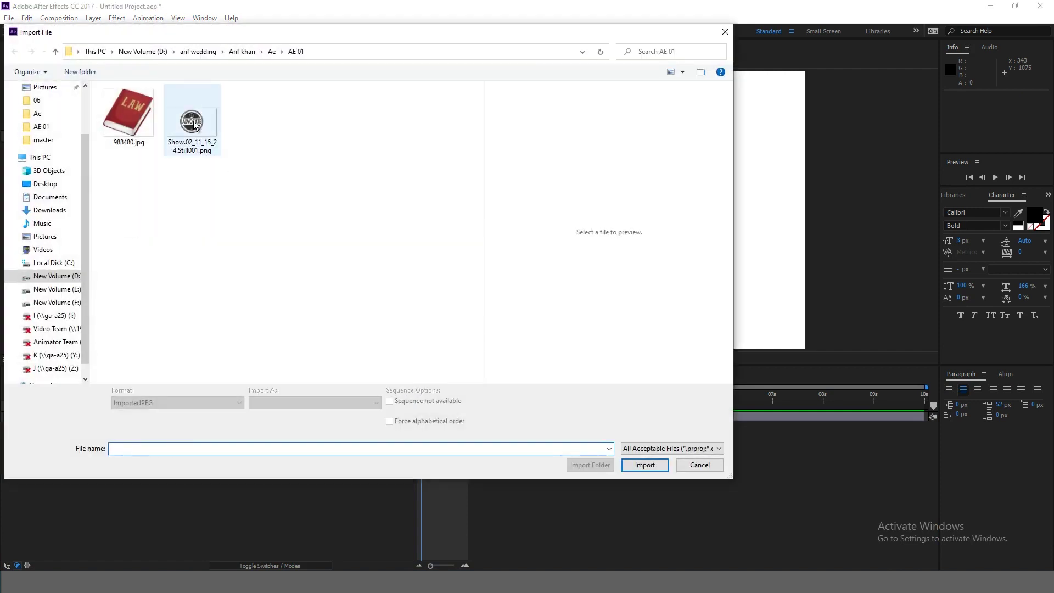
pyautogui.click(192, 119)
pyautogui.click(644, 457)
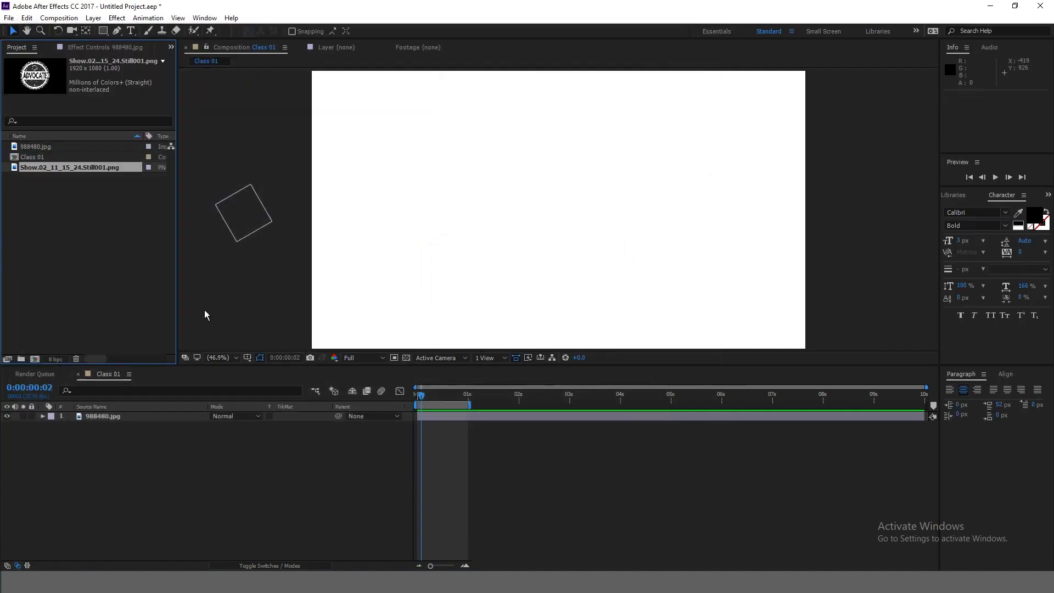
pyautogui.moveTo(54, 168); pyautogui.dragTo(440, 443)
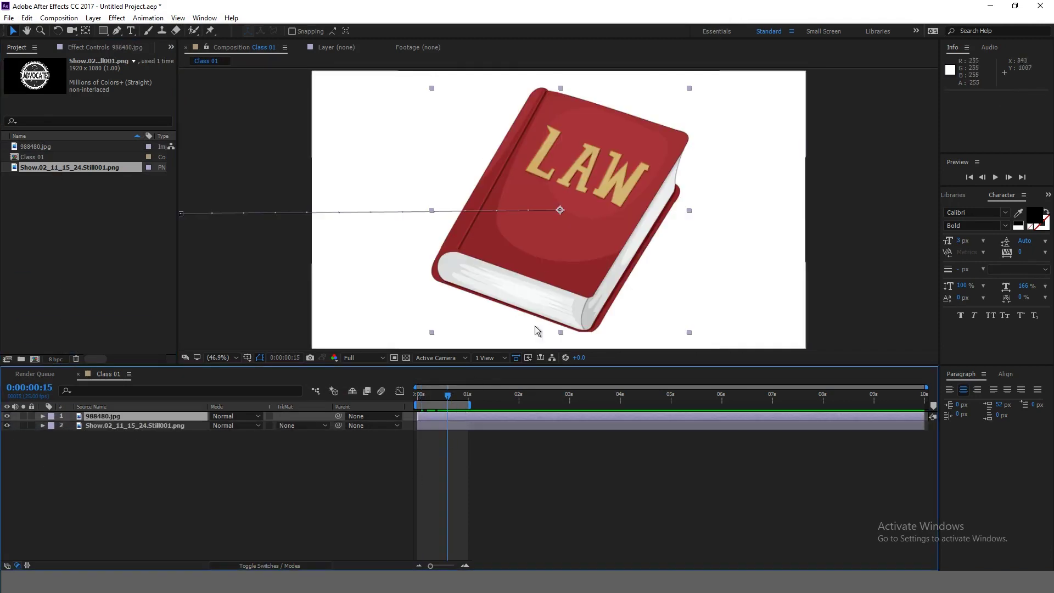
# Step: Hide and show the 988480.jpg layer to view the ADVOCATE stamp beneath it, and select the stamp layer
pyautogui.click(7, 418)
pyautogui.click(7, 417)
pyautogui.click(7, 417)
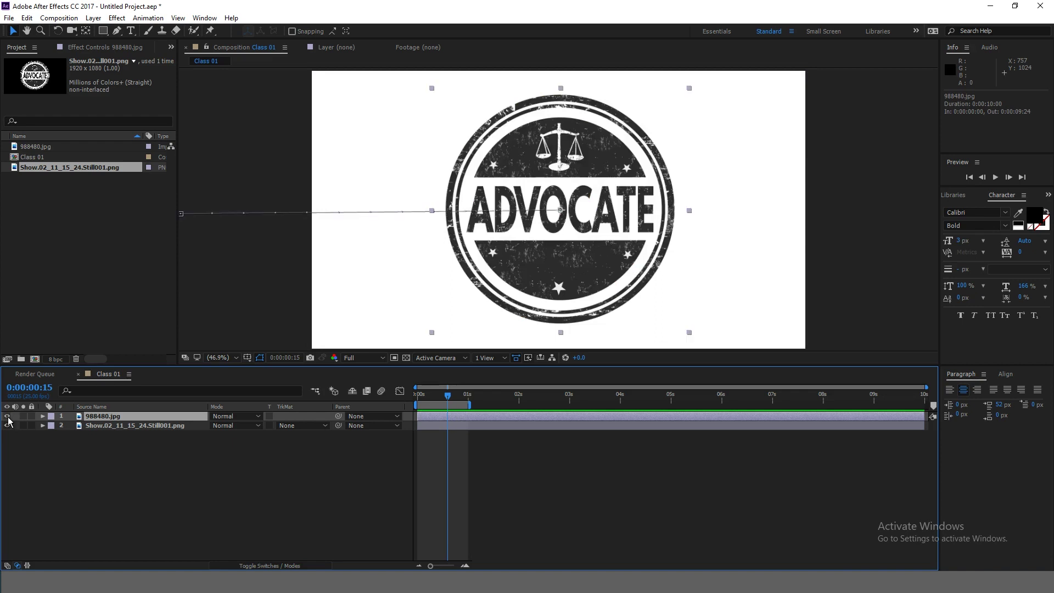
pyautogui.click(7, 416)
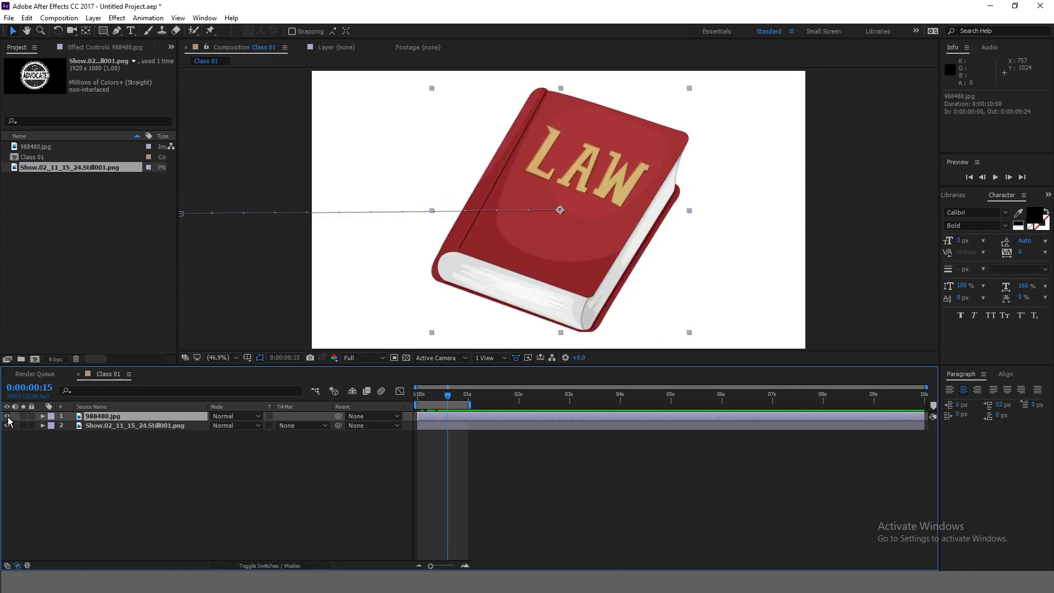
pyautogui.click(7, 417)
pyautogui.click(7, 417)
pyautogui.click(109, 427)
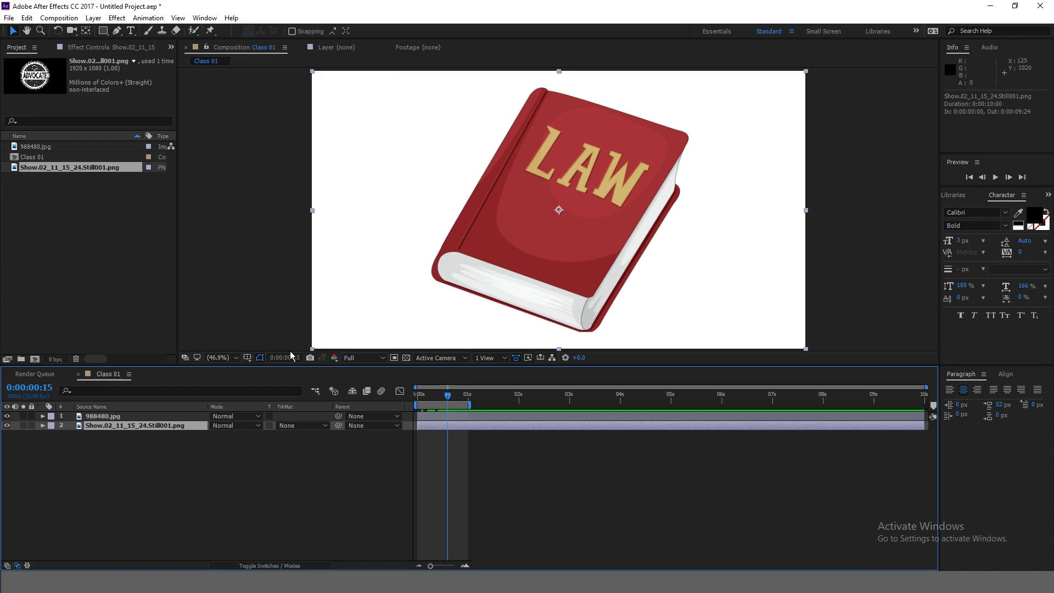
# Step: Move the Show.02_11_15_24.Still001.png stamp layer above 988480.jpg and hide the stamp
pyautogui.moveTo(106, 430); pyautogui.dragTo(107, 418)
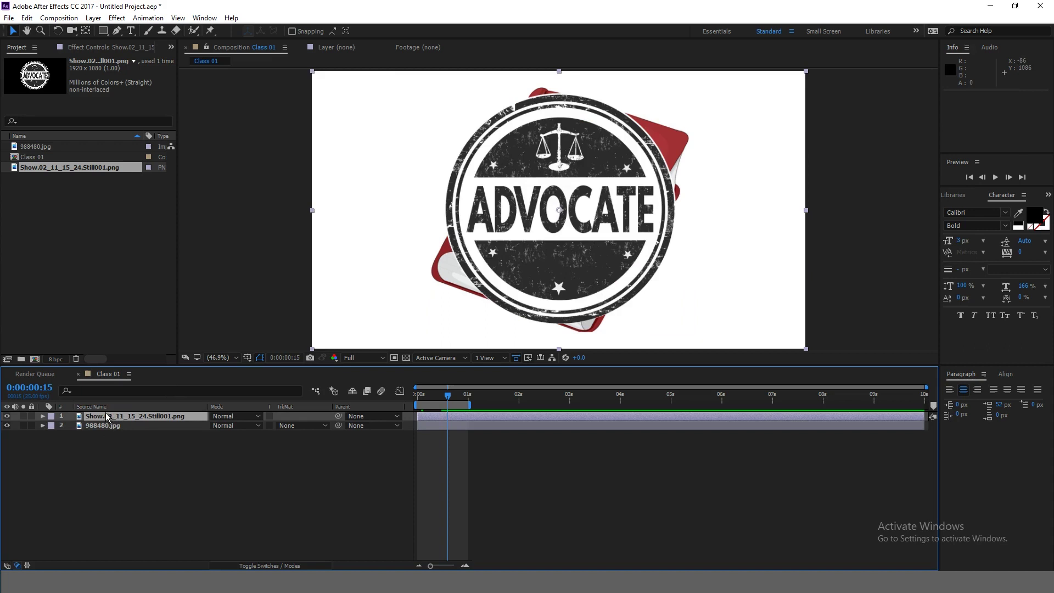
pyautogui.click(7, 416)
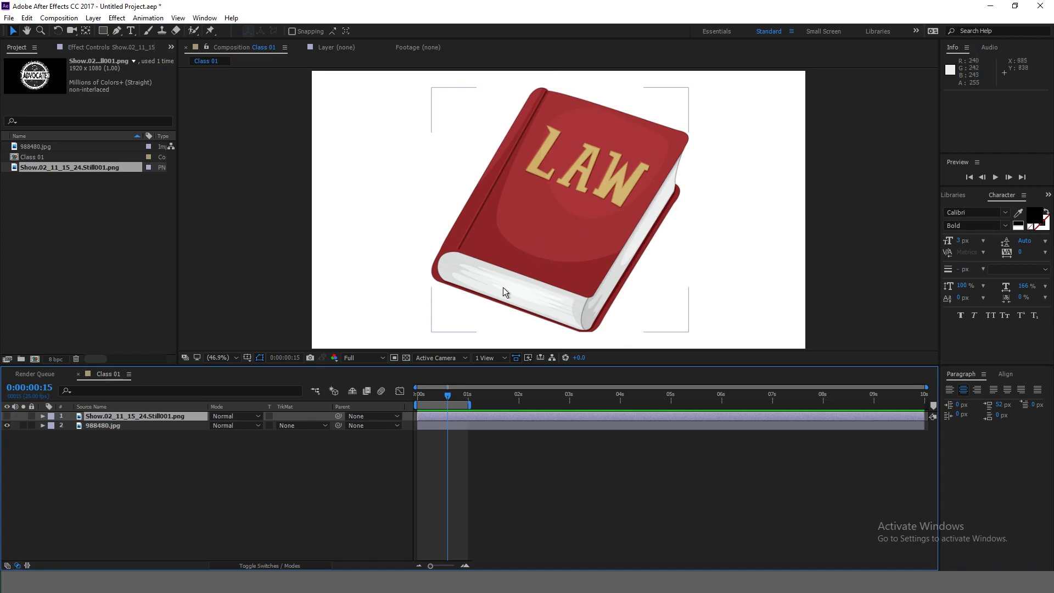
# Step: Lock the 988480.jpg layer and expand the stamp layer's Transform properties
pyautogui.click(31, 426)
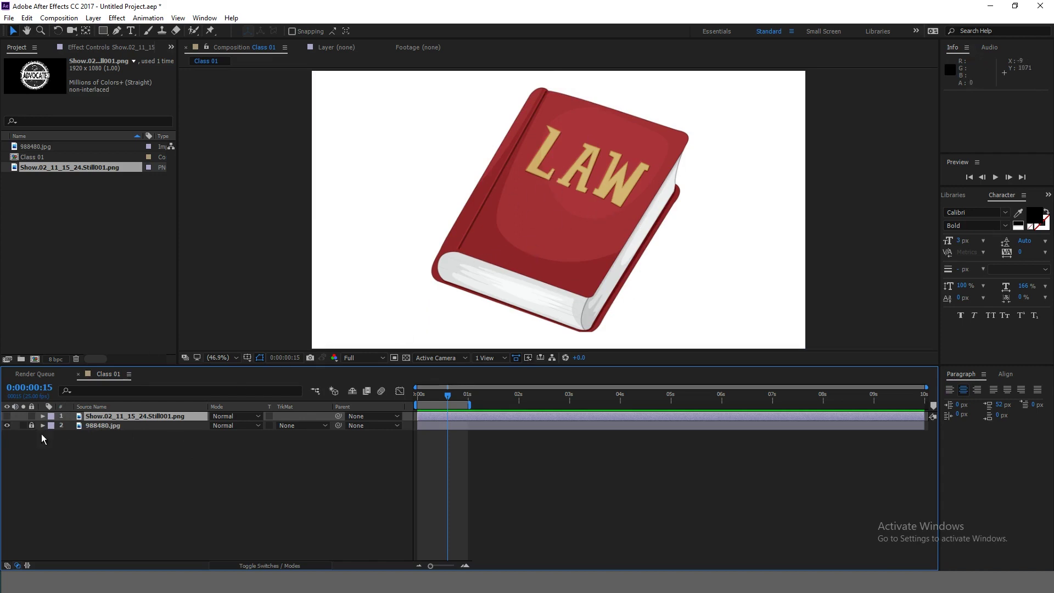
pyautogui.click(109, 418)
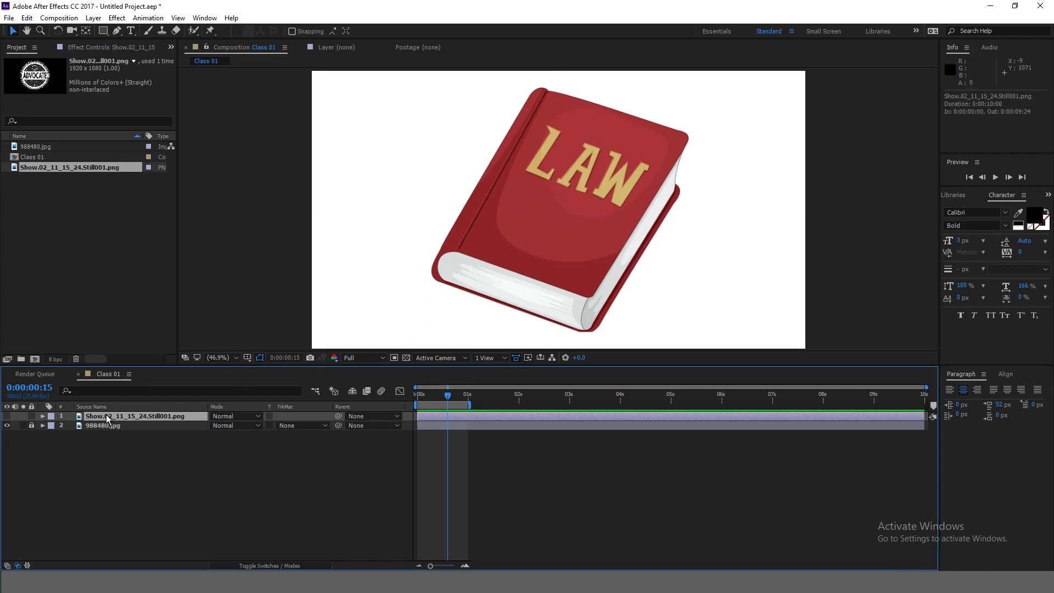
pyautogui.click(43, 416)
pyautogui.click(52, 426)
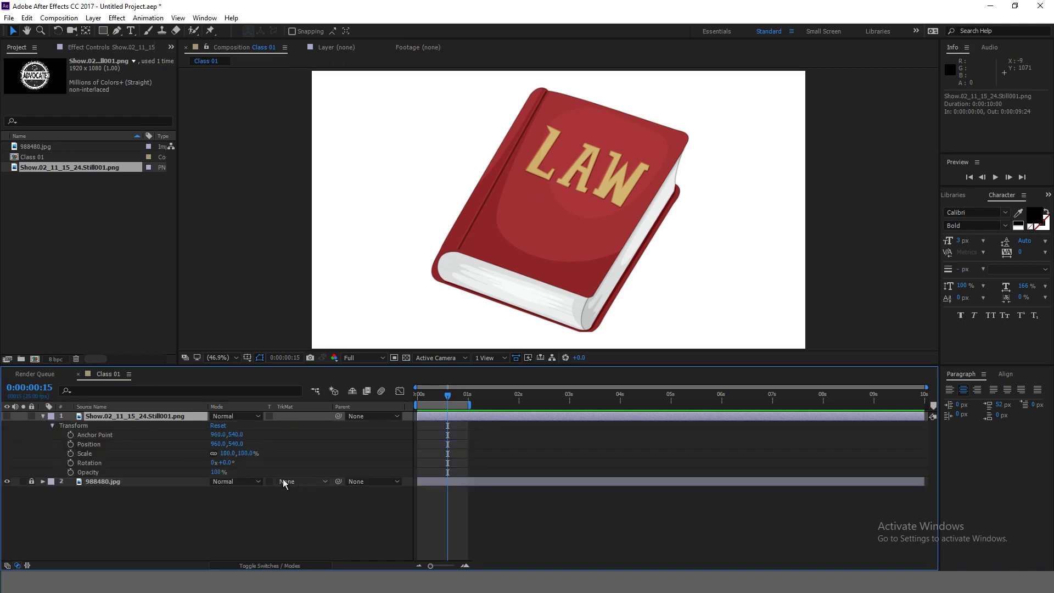
# Step: Try 0% Opacity on the stamp at 0:00:00:20, and undo it along with the hiding and locking of the layers
pyautogui.moveTo(443, 404); pyautogui.dragTo(458, 403)
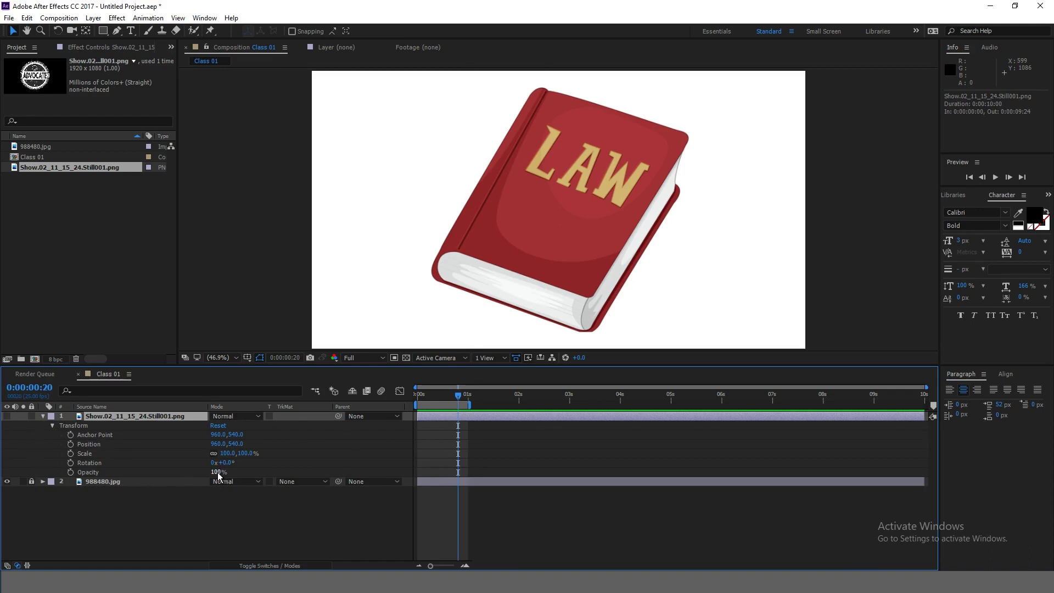
pyautogui.moveTo(218, 473); pyautogui.dragTo(163, 473)
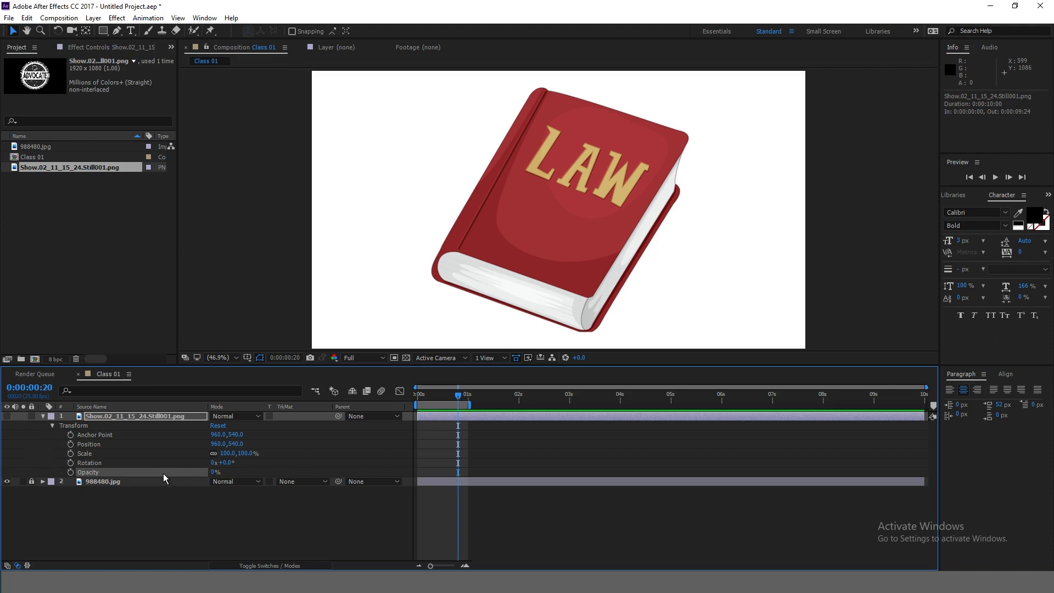
pyautogui.hotkey('ctrl', 'z')
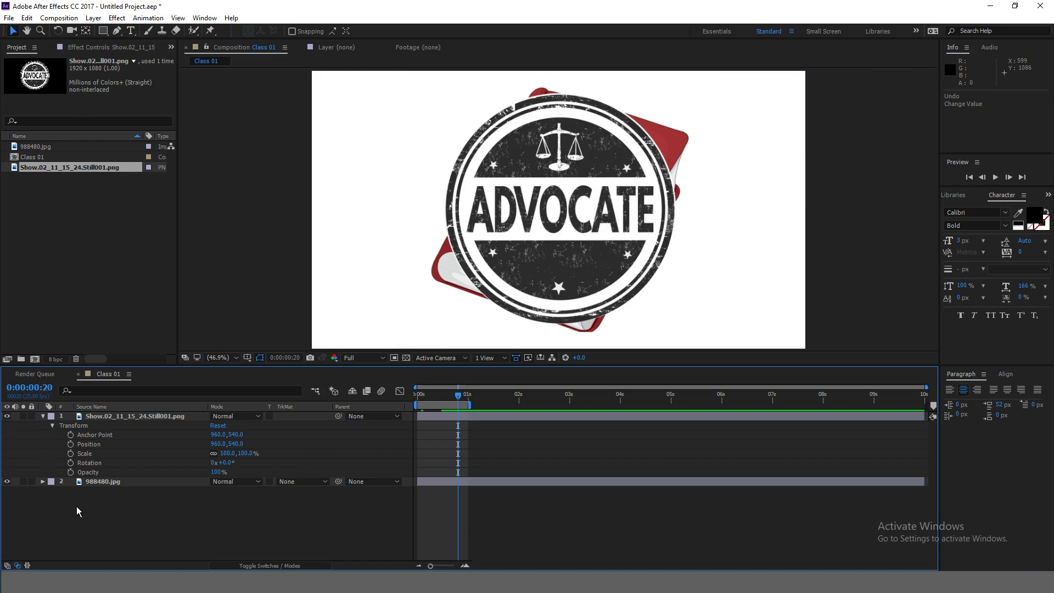
pyautogui.moveTo(219, 473); pyautogui.dragTo(197, 470)
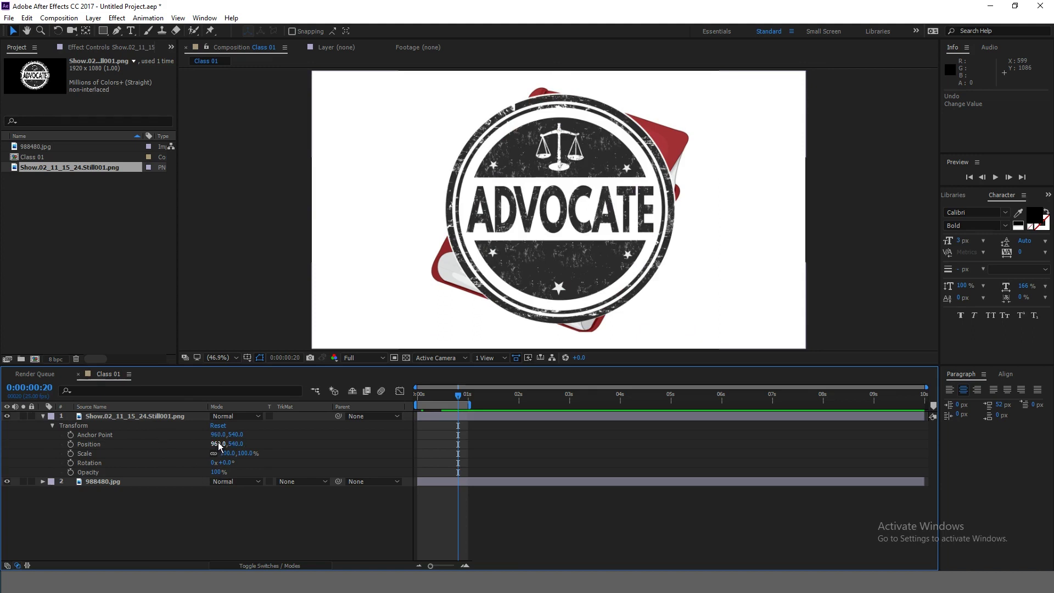
# Step: Scale the stamp down to 39% and move it below the LAW lettering on the book cover, at about 917.3, 629.6
pyautogui.moveTo(226, 453); pyautogui.dragTo(198, 460)
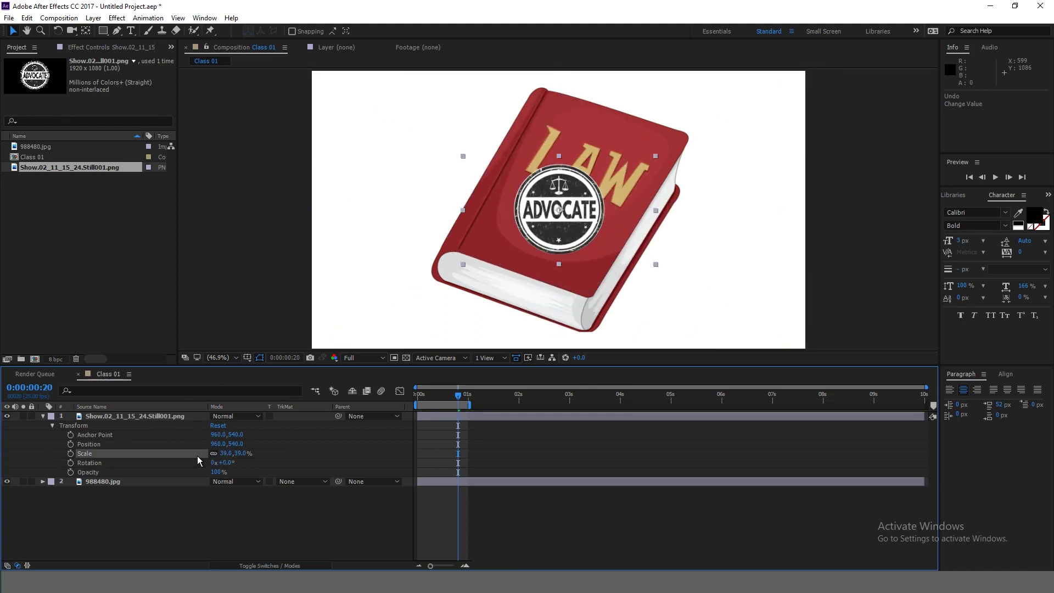
pyautogui.click(196, 456)
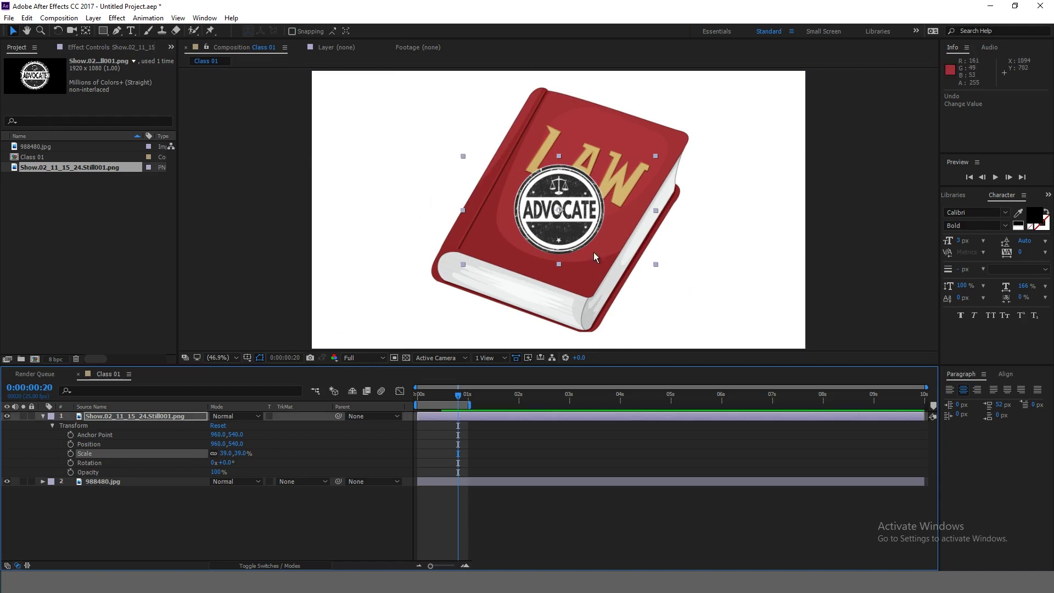
pyautogui.moveTo(574, 209); pyautogui.dragTo(565, 234)
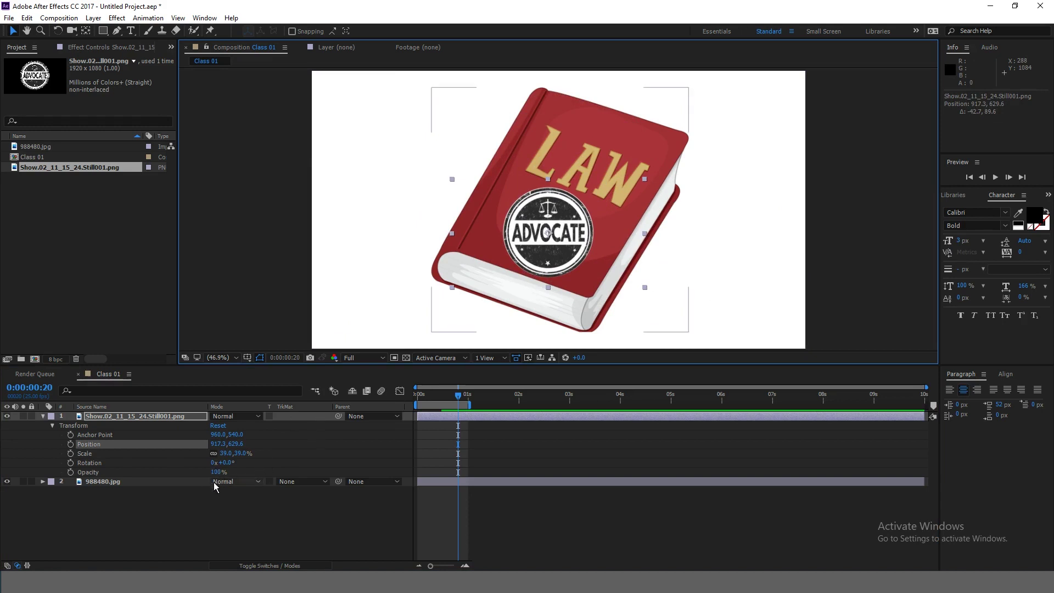
# Step: Rotate the stamp 25° to follow the book's tilt and reduce its Scale to 35%
pyautogui.moveTo(224, 466); pyautogui.dragTo(237, 461)
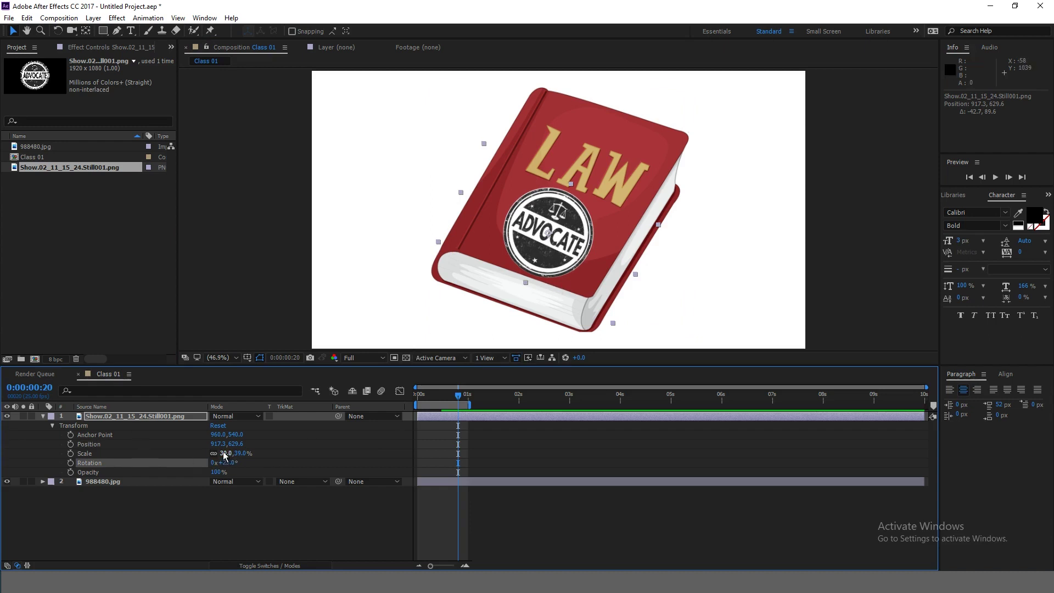
pyautogui.click(224, 453)
pyautogui.click(245, 516)
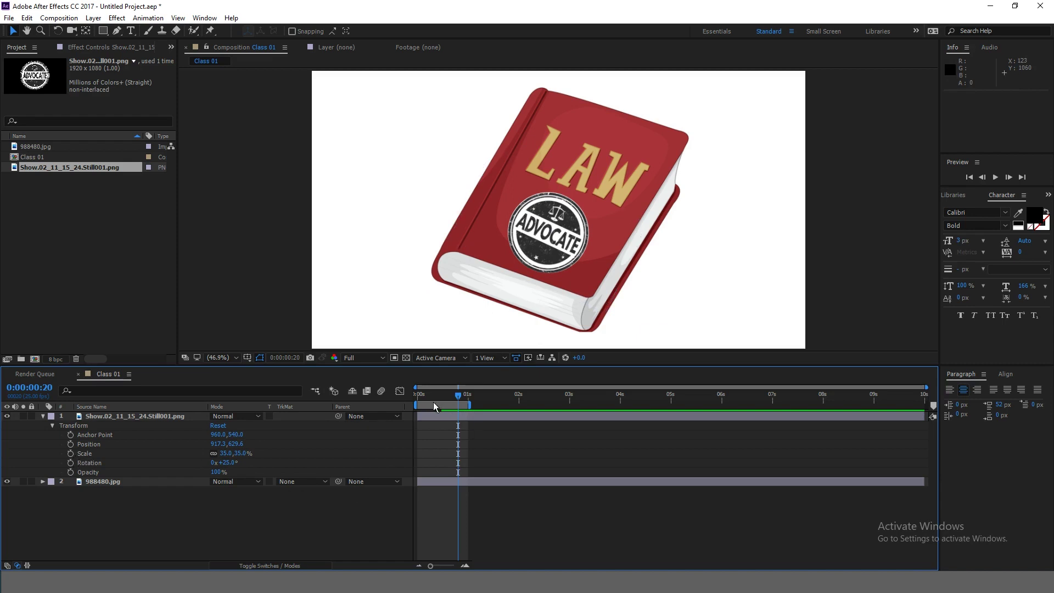
# Step: Start keyframing the stamp layer's Scale and Opacity at 0:00:00:12
pyautogui.moveTo(438, 402)
pyautogui.mouseDown()
pyautogui.moveTo(418, 406)
pyautogui.moveTo(453, 405)
pyautogui.moveTo(445, 405)
pyautogui.mouseUp()
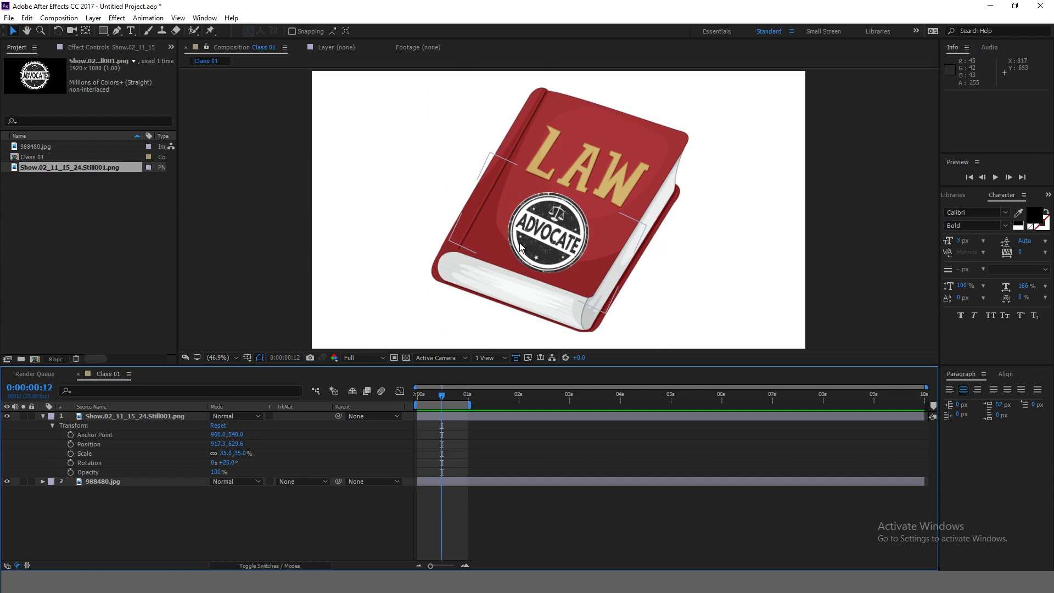
pyautogui.click(443, 420)
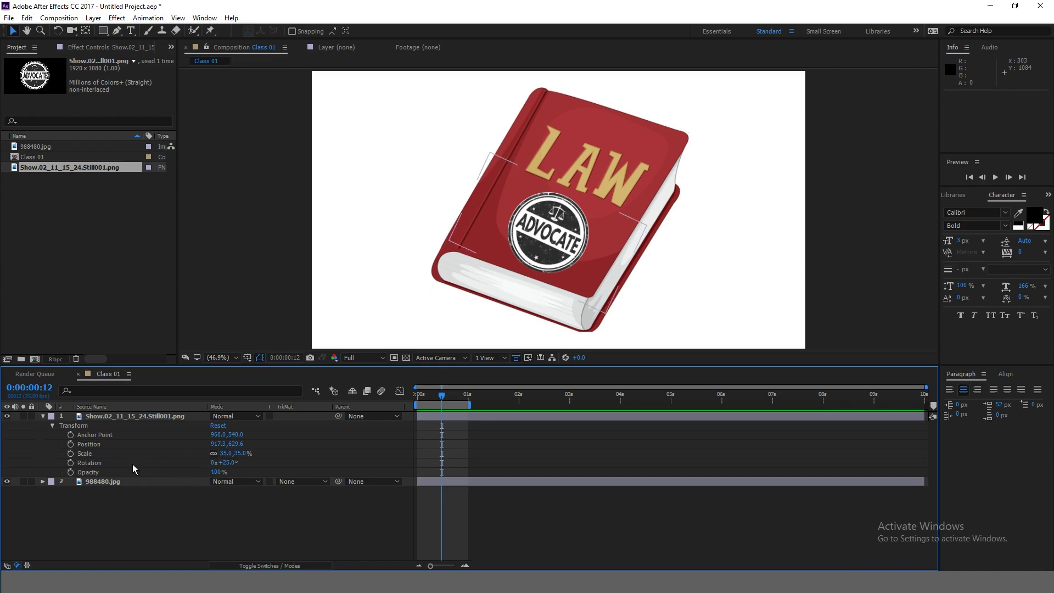
pyautogui.click(70, 453)
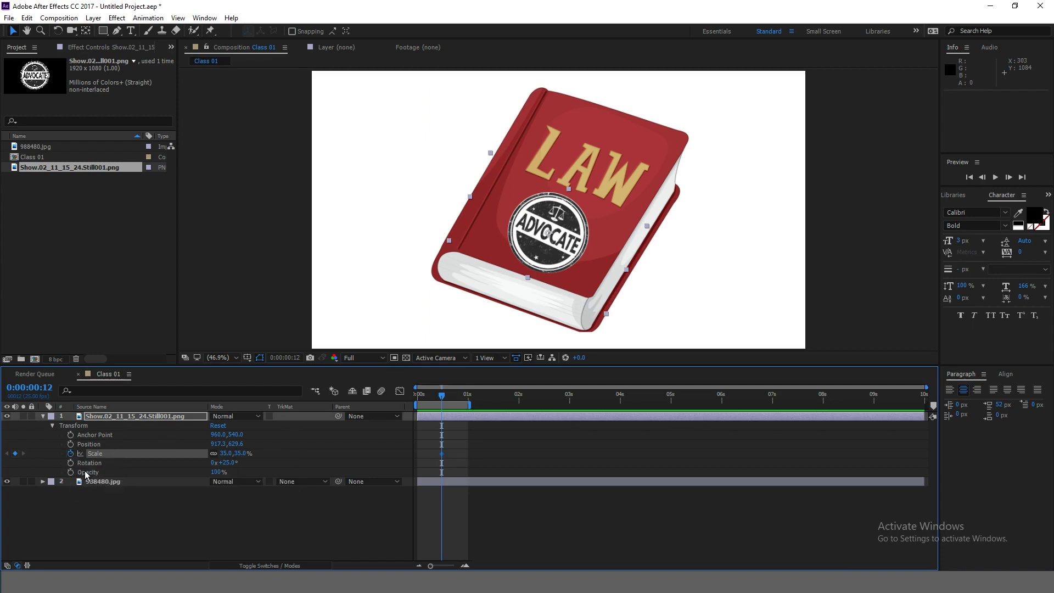
pyautogui.click(70, 472)
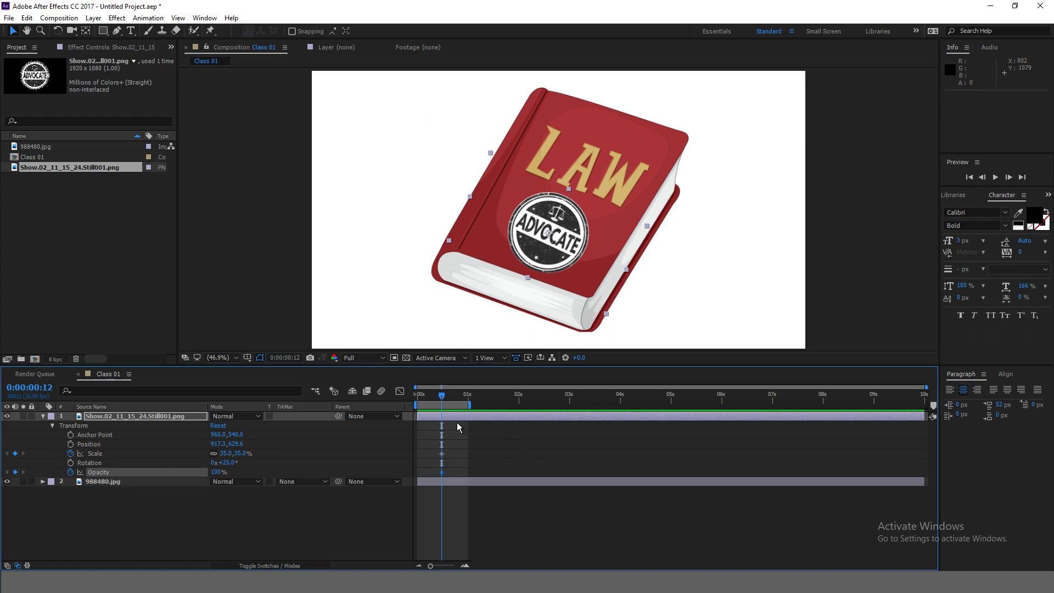
# Step: Add Scale and Opacity keyframes with unchanged values to the stamp layer at 0:00:00:20
pyautogui.moveTo(444, 399); pyautogui.dragTo(460, 405)
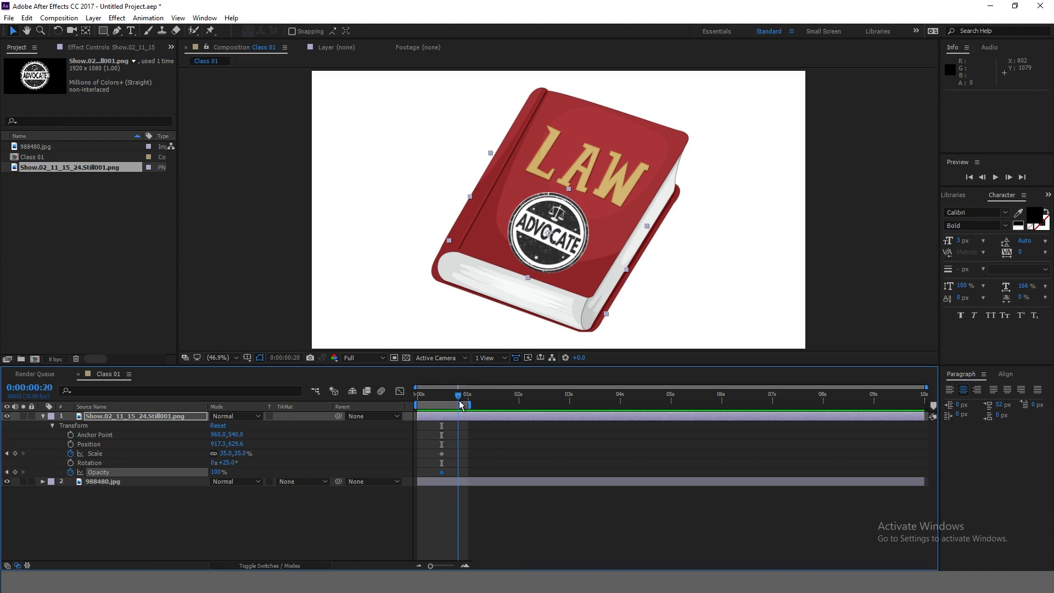
pyautogui.moveTo(211, 464); pyautogui.dragTo(227, 470)
pyautogui.click(16, 454)
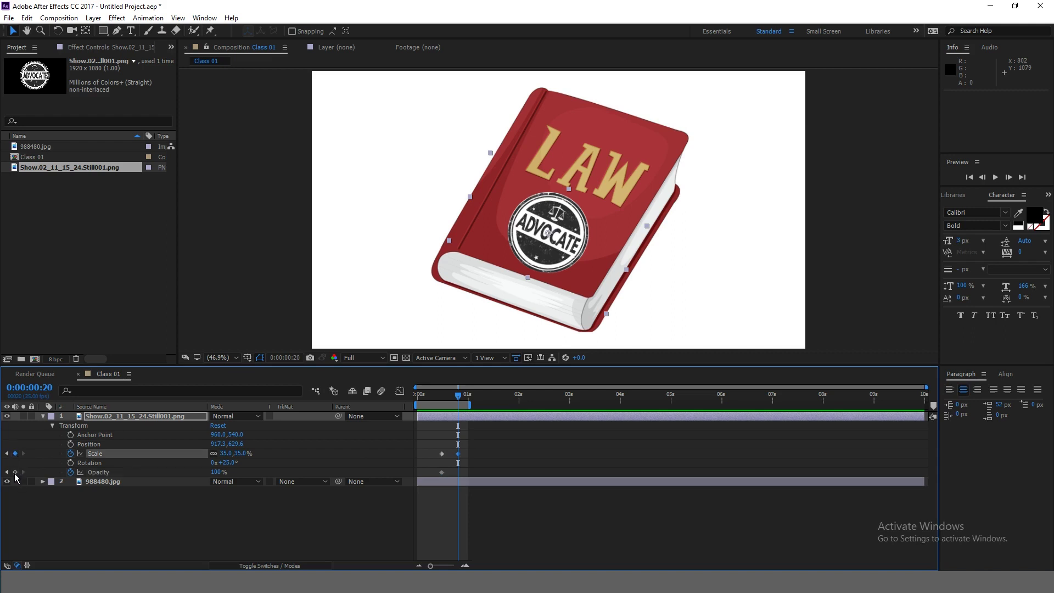
pyautogui.click(15, 472)
# Step: Set the stamp's Opacity and Scale keyframes at 0:00:00:12 to 0%
pyautogui.moveTo(449, 403); pyautogui.dragTo(442, 405)
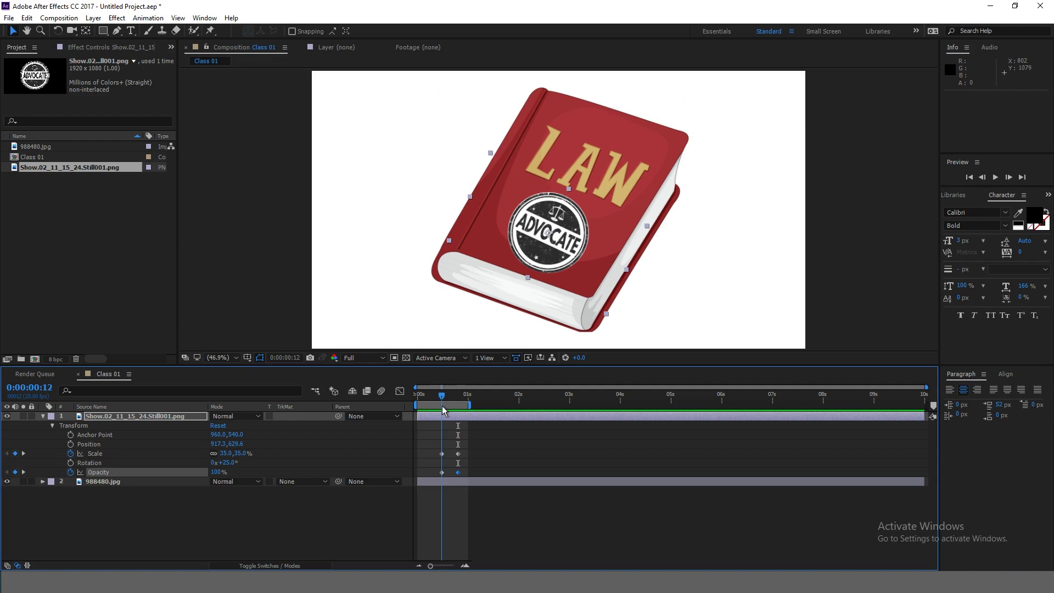
pyautogui.click(218, 473)
pyautogui.write('0')
pyautogui.press('Return')
pyautogui.click(224, 454)
pyautogui.write('0')
pyautogui.press('Return')
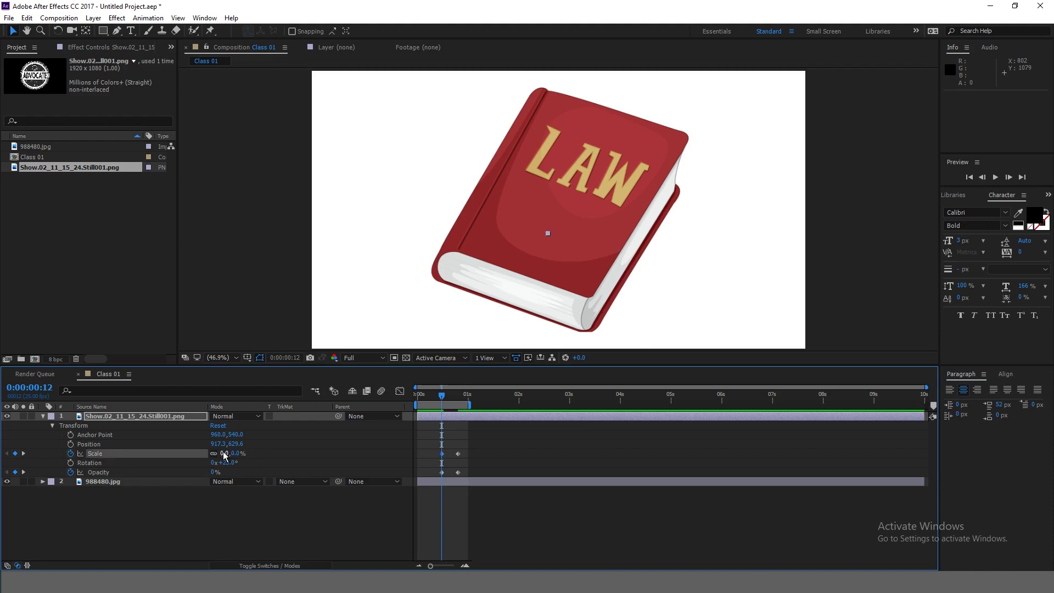
# Step: Play back the book and stamp animation from 0:00:00:00
pyautogui.moveTo(433, 404); pyautogui.dragTo(417, 403)
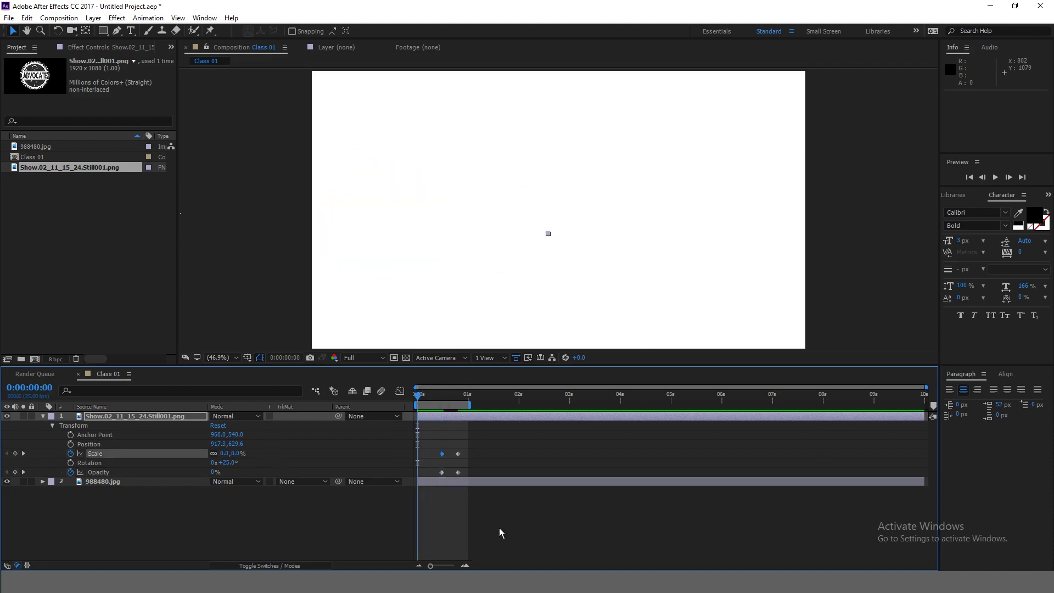
pyautogui.press('space')
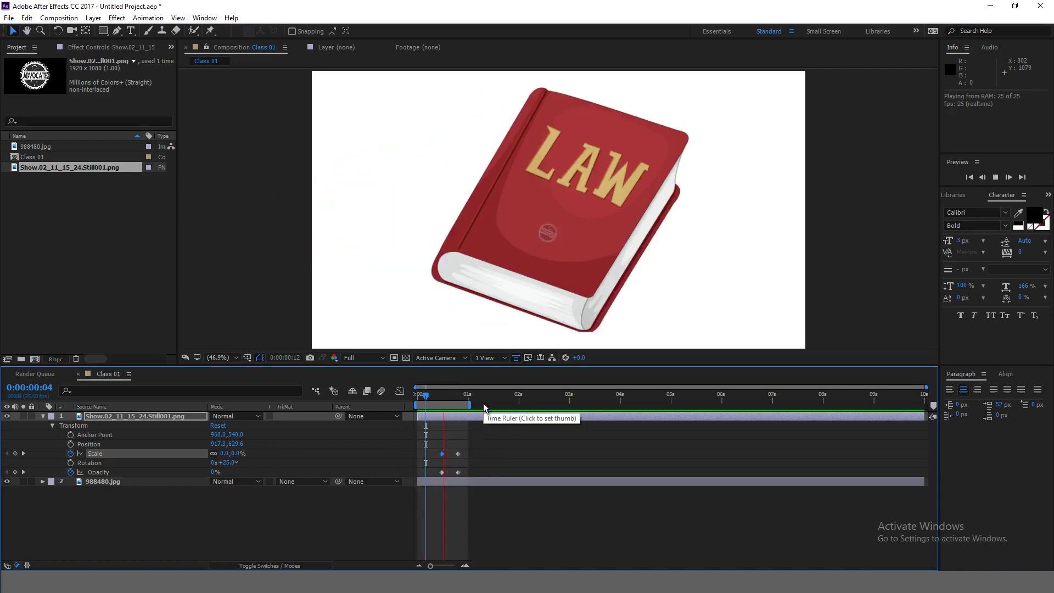
pyautogui.press('space')
# Step: Extend the work area's end to 0:00:02:22 and preview the longer range
pyautogui.moveTo(468, 407); pyautogui.dragTo(567, 410)
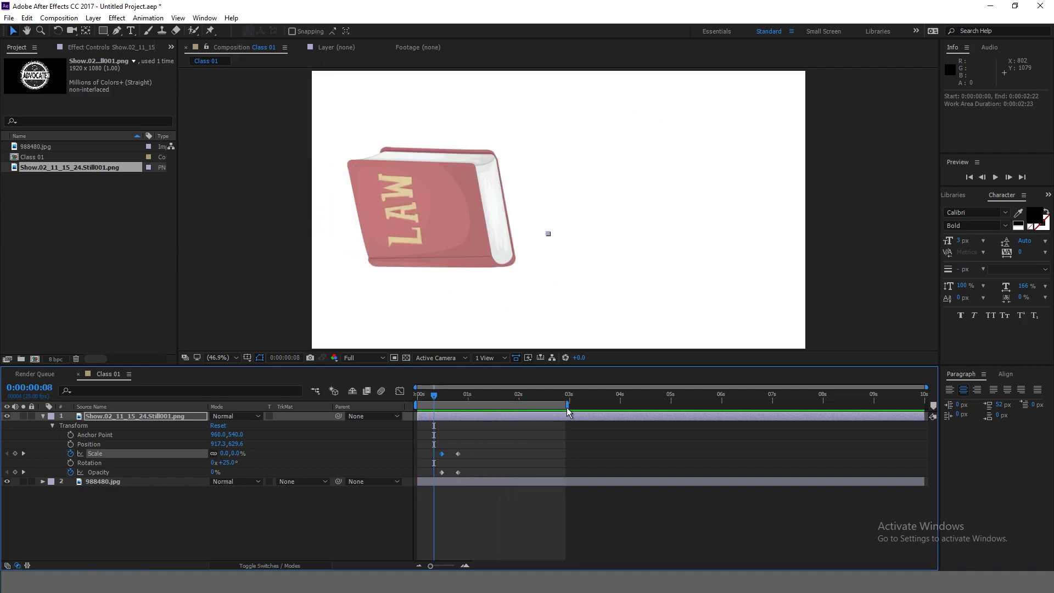
pyautogui.press('space')
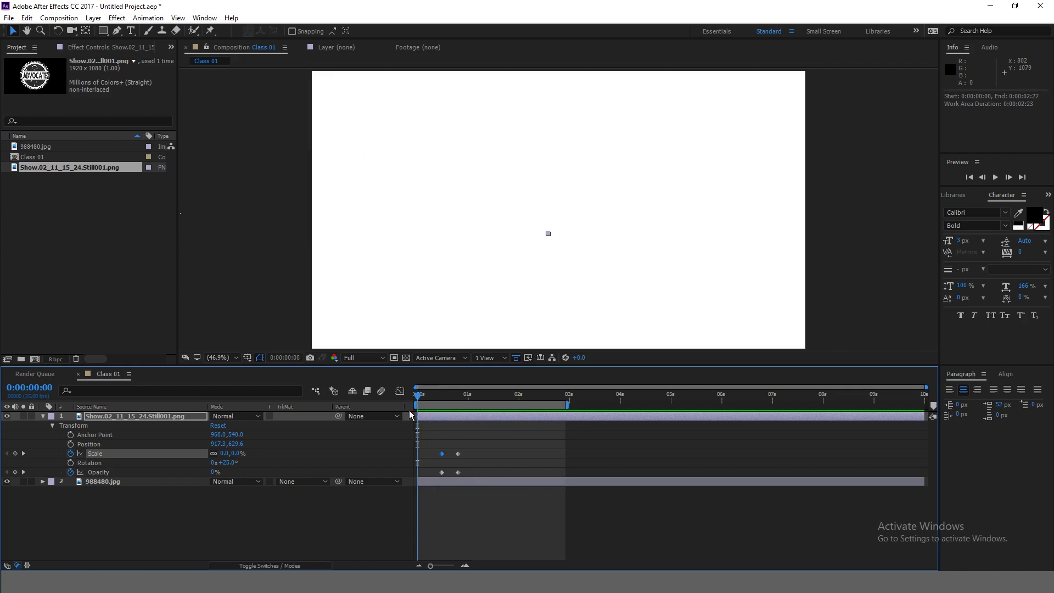